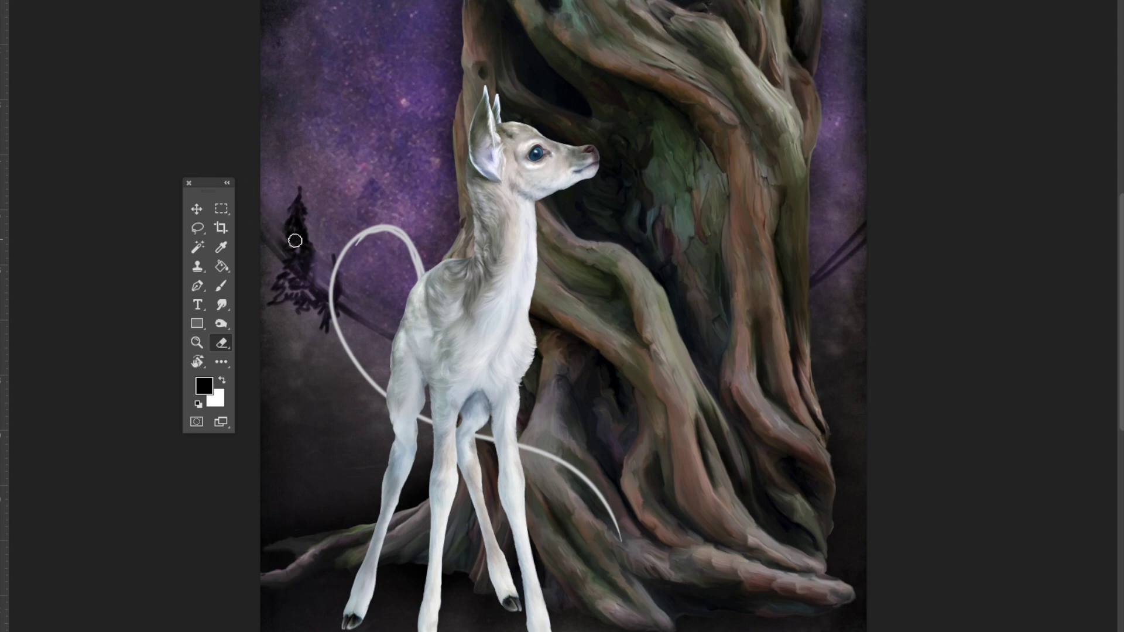
Erase the leftover guide line right of the trunk and paint a smaller black fir beside the existing one.
drag(822, 275, 855, 244)
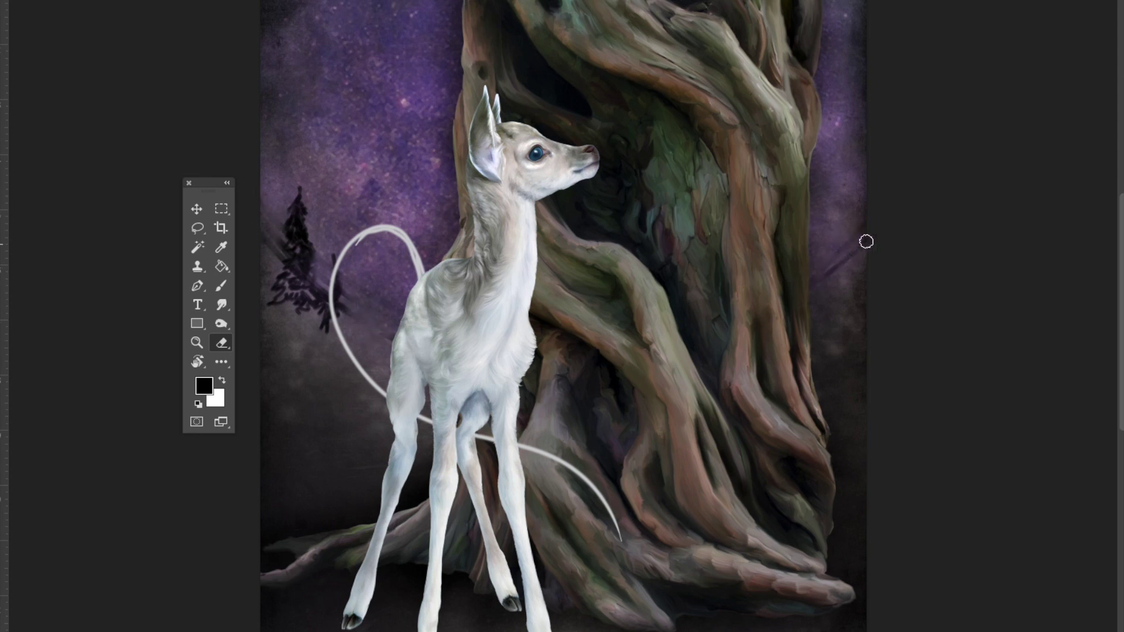
click(221, 305)
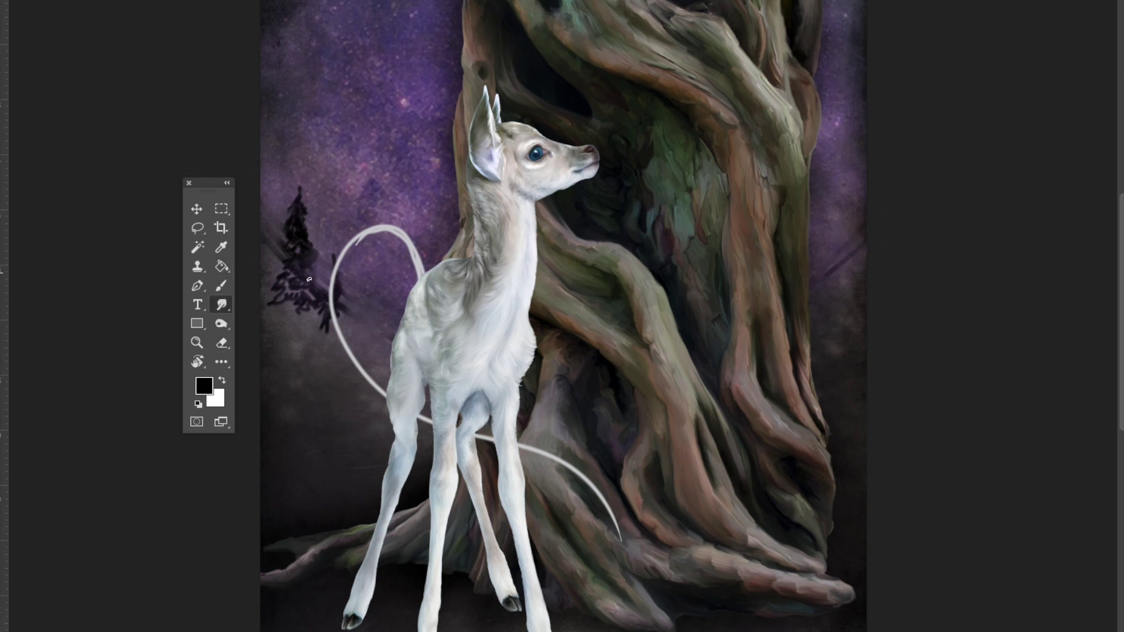
key(b)
mouse_move(321, 265)
mouse_down()
mouse_move(312, 288)
mouse_move(286, 268)
mouse_move(312, 294)
mouse_move(294, 293)
mouse_move(352, 293)
mouse_move(335, 286)
mouse_move(338, 270)
mouse_move(335, 291)
mouse_move(328, 284)
mouse_move(334, 249)
mouse_up()
mouse_move(336, 310)
mouse_down()
mouse_move(353, 333)
mouse_move(315, 322)
mouse_move(313, 332)
mouse_move(336, 322)
mouse_move(361, 320)
mouse_up()
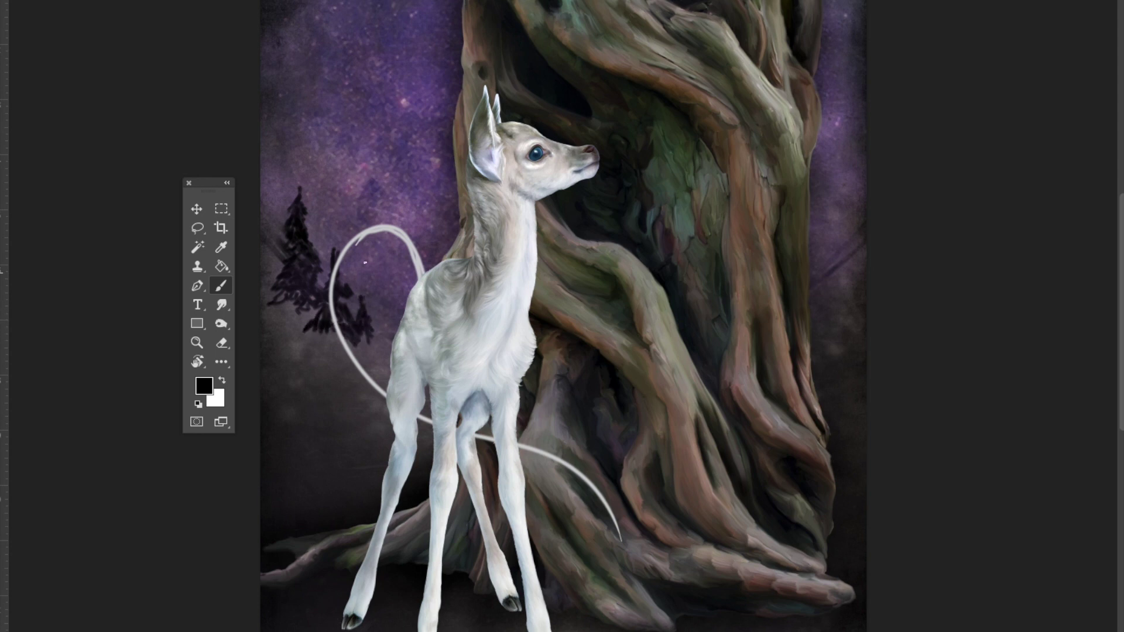
Paint another black fir inside the tail's loop and one at the canvas's left edge.
right_click(395, 312)
drag(483, 353, 481, 355)
key(Return)
mouse_move(379, 272)
mouse_down()
mouse_move(373, 304)
mouse_move(387, 307)
mouse_move(369, 323)
mouse_move(372, 337)
mouse_move(385, 314)
mouse_move(385, 363)
mouse_move(394, 328)
mouse_up()
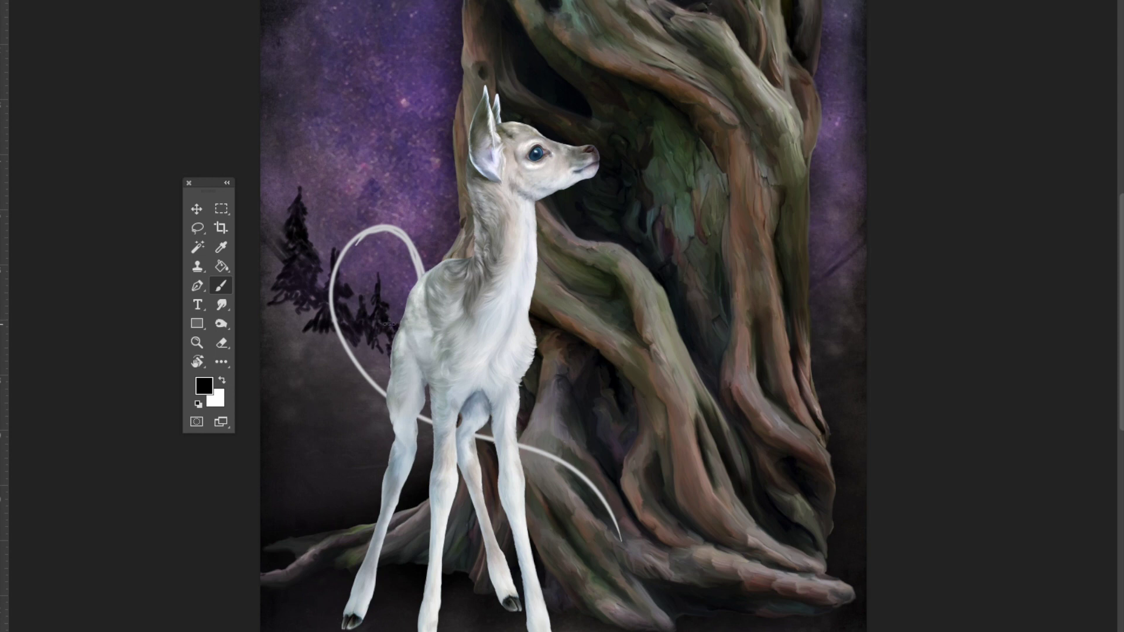
mouse_move(289, 240)
mouse_down()
mouse_move(275, 192)
mouse_move(268, 212)
mouse_move(288, 233)
mouse_move(273, 214)
mouse_move(284, 233)
mouse_move(269, 252)
mouse_move(284, 262)
mouse_move(277, 274)
mouse_move(284, 253)
mouse_move(270, 284)
mouse_up()
right_click(276, 235)
key(Escape)
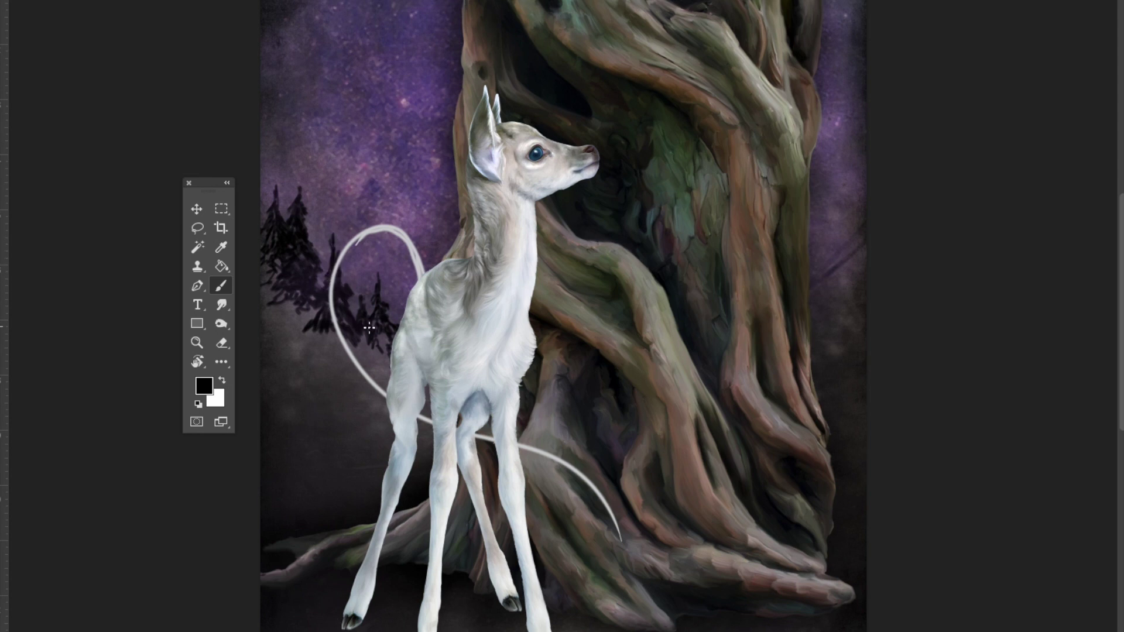
Paint a cluster of slender black firs in the sky to the right of the trunk.
mouse_move(818, 219)
mouse_down()
mouse_move(823, 267)
mouse_move(812, 261)
mouse_move(827, 258)
mouse_move(822, 282)
mouse_up()
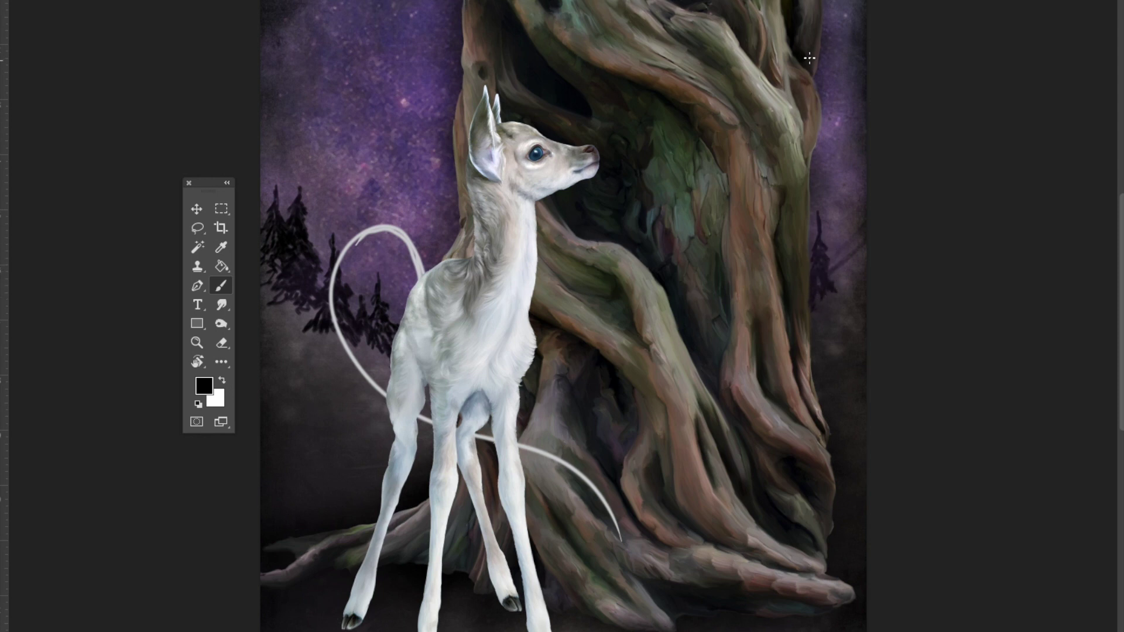
right_click(838, 195)
click(834, 188)
drag(835, 218, 836, 267)
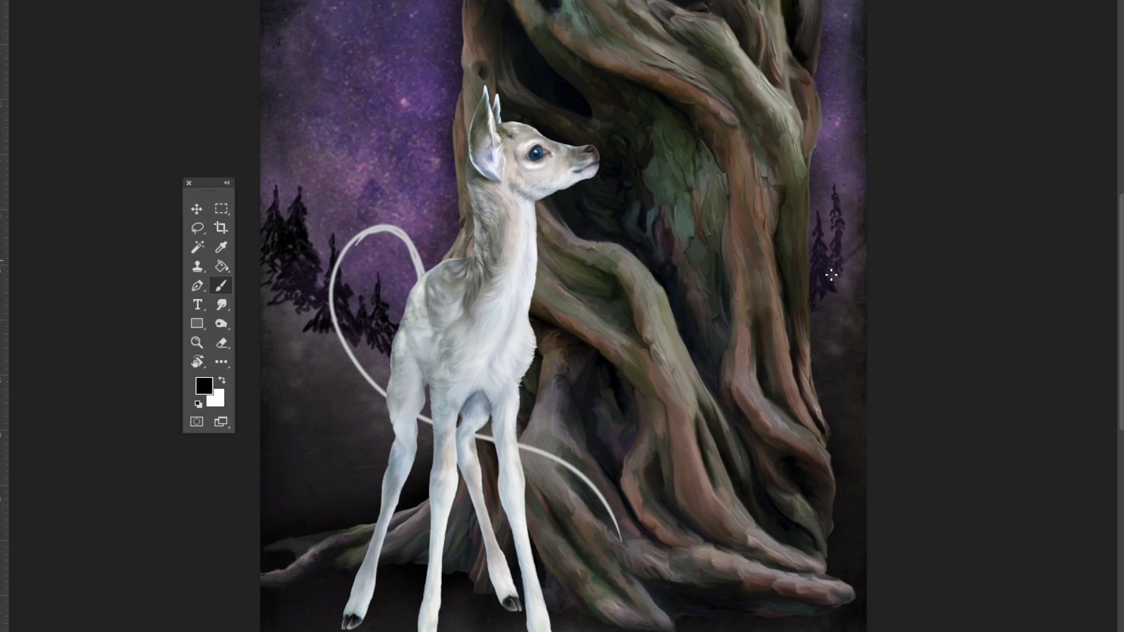
drag(842, 261, 843, 280)
drag(854, 236, 855, 243)
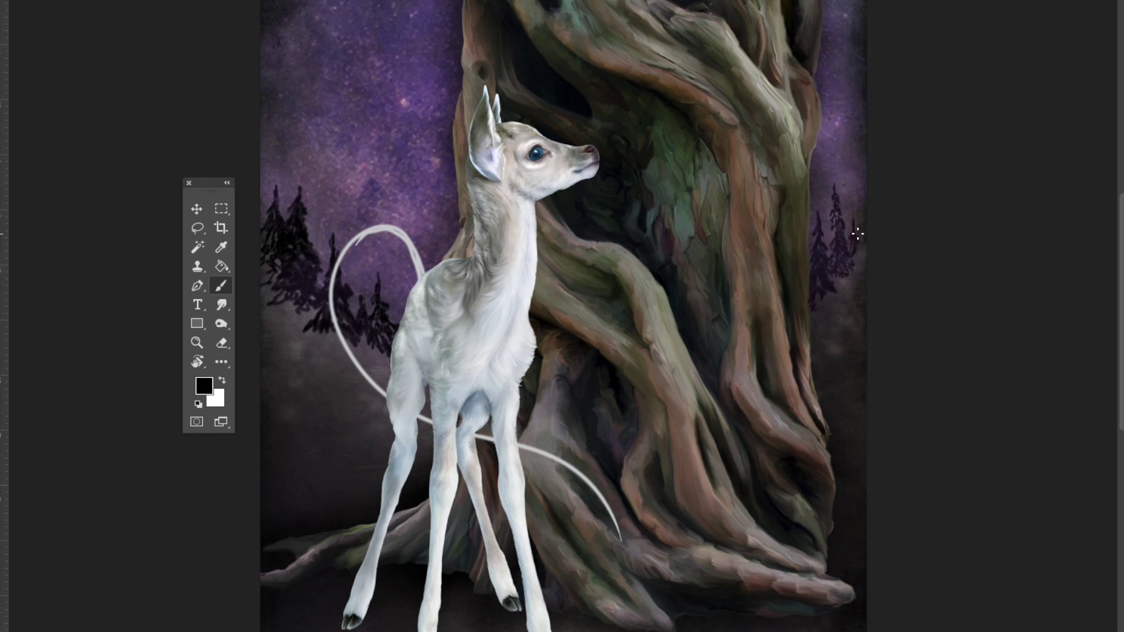
drag(851, 256, 850, 234)
Extend the lower branches of the left treeline and add small firs behind the fawn's back and between the existing trees.
mouse_move(281, 293)
mouse_down()
mouse_move(277, 263)
mouse_move(308, 329)
mouse_move(355, 334)
mouse_move(311, 347)
mouse_move(359, 354)
mouse_move(384, 352)
mouse_up()
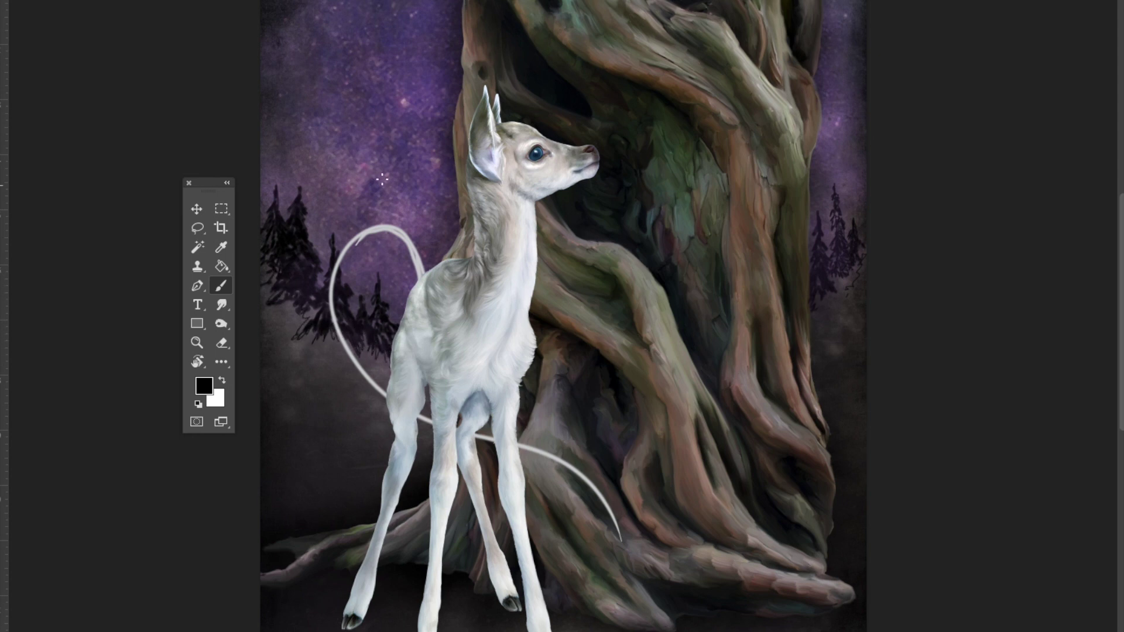
drag(437, 263, 437, 232)
mouse_move(319, 261)
mouse_down()
mouse_move(318, 214)
mouse_move(322, 294)
mouse_move(319, 251)
mouse_up()
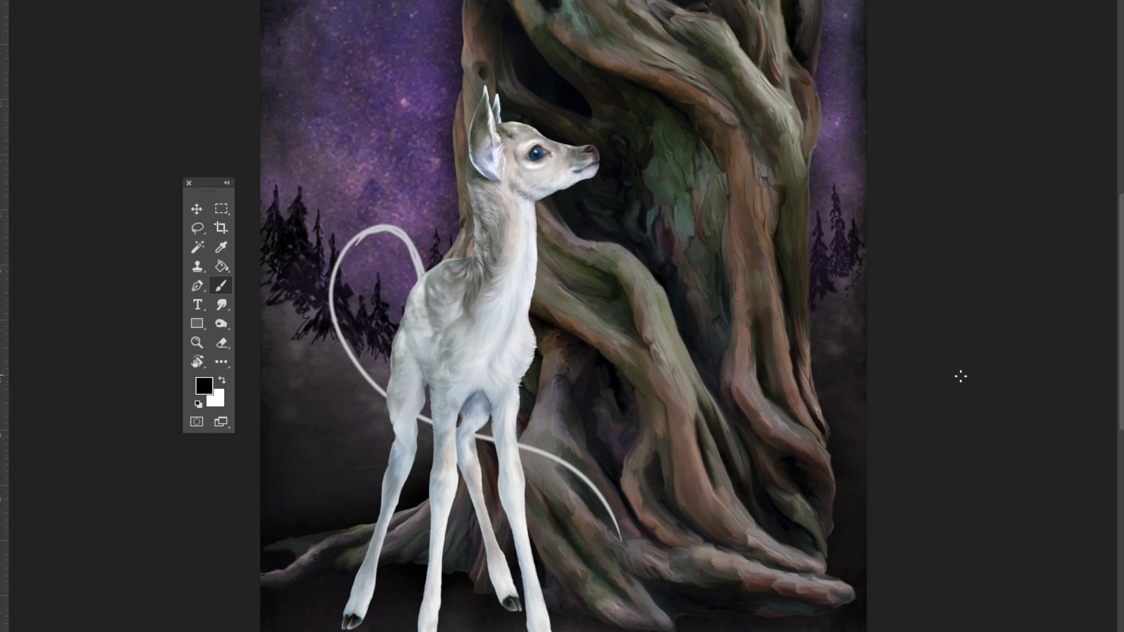
Choose the 416 px soft textured brush and darken the ground below the treelines on both sides with black.
right_click(404, 319)
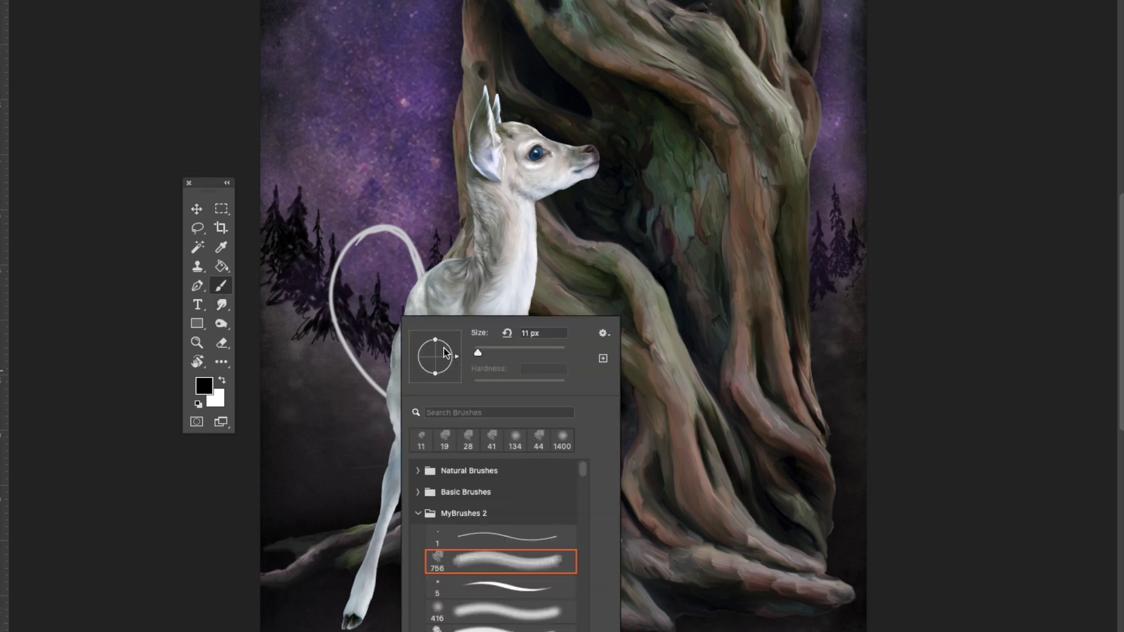
click(531, 619)
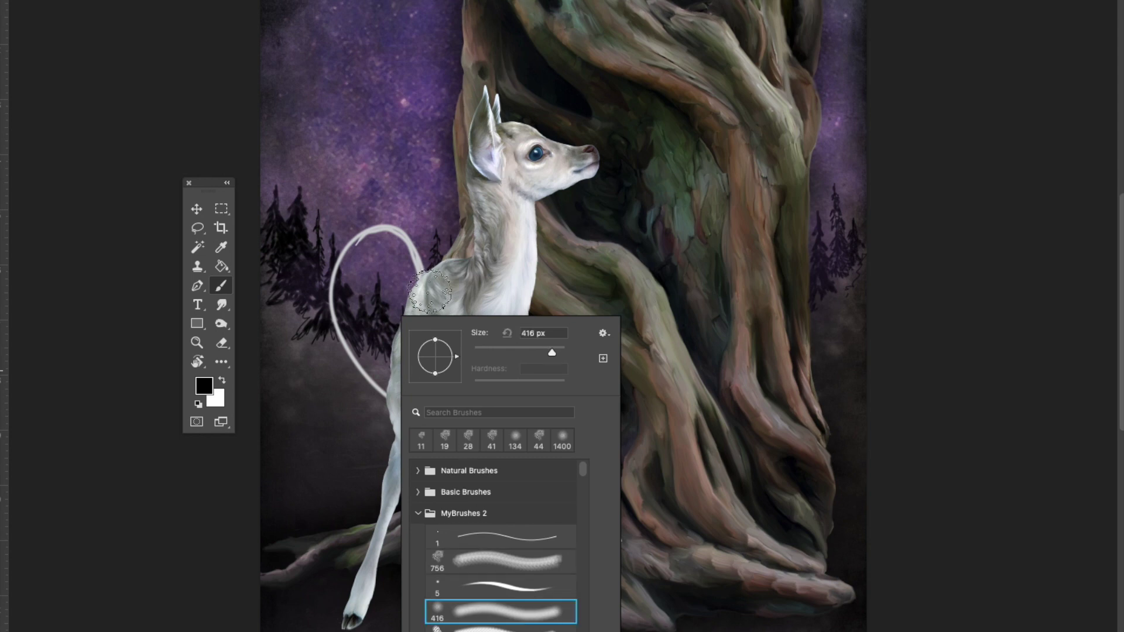
click(345, 358)
mouse_move(346, 358)
mouse_down()
mouse_move(252, 253)
mouse_move(351, 387)
mouse_move(339, 414)
mouse_move(364, 378)
mouse_up()
mouse_move(785, 341)
mouse_down()
mouse_move(745, 356)
mouse_move(834, 259)
mouse_move(790, 371)
mouse_move(889, 319)
mouse_move(789, 388)
mouse_up()
drag(293, 429, 368, 451)
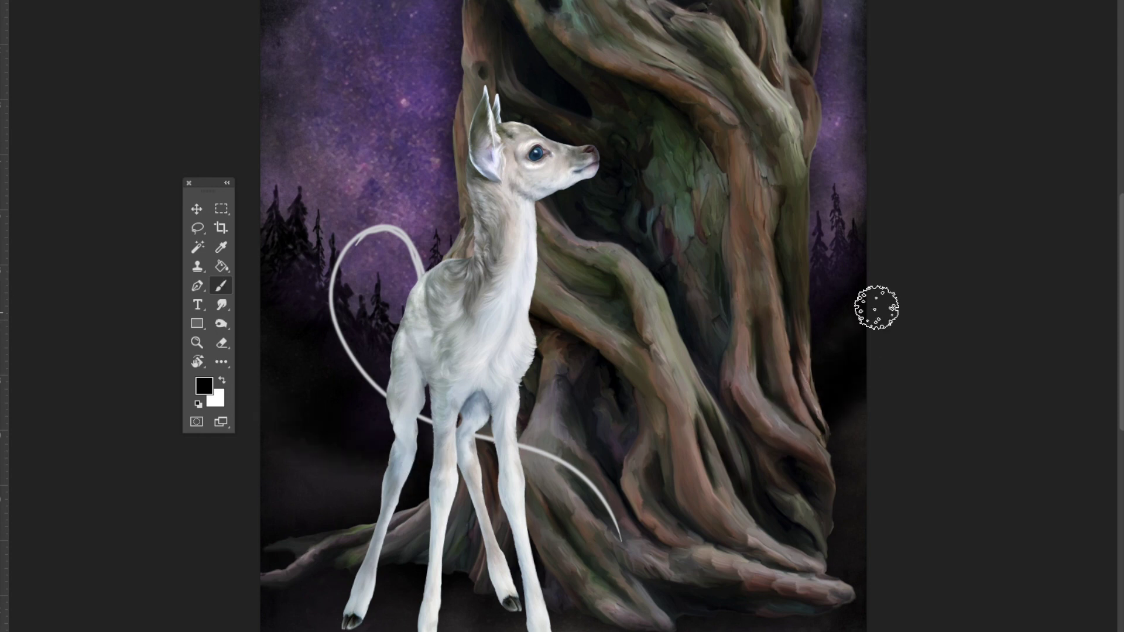
Smudge the firs on the left and inside the tail's loop upward into soft, pointed treetops.
click(197, 362)
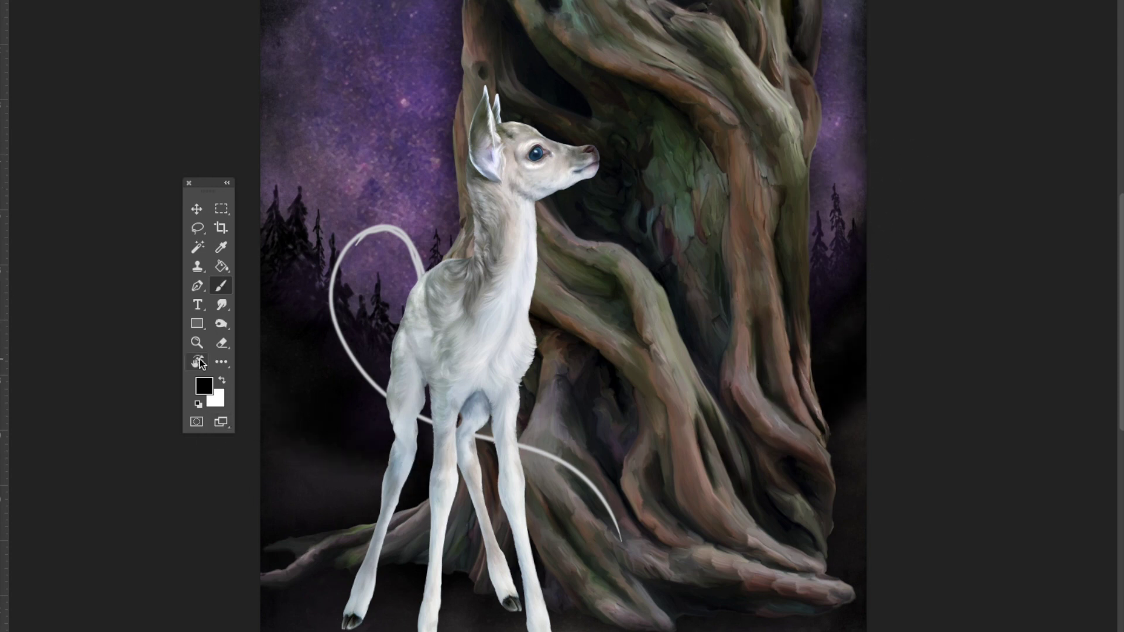
click(240, 367)
scroll(357, 427, left, 2)
scroll(356, 427, up, 5)
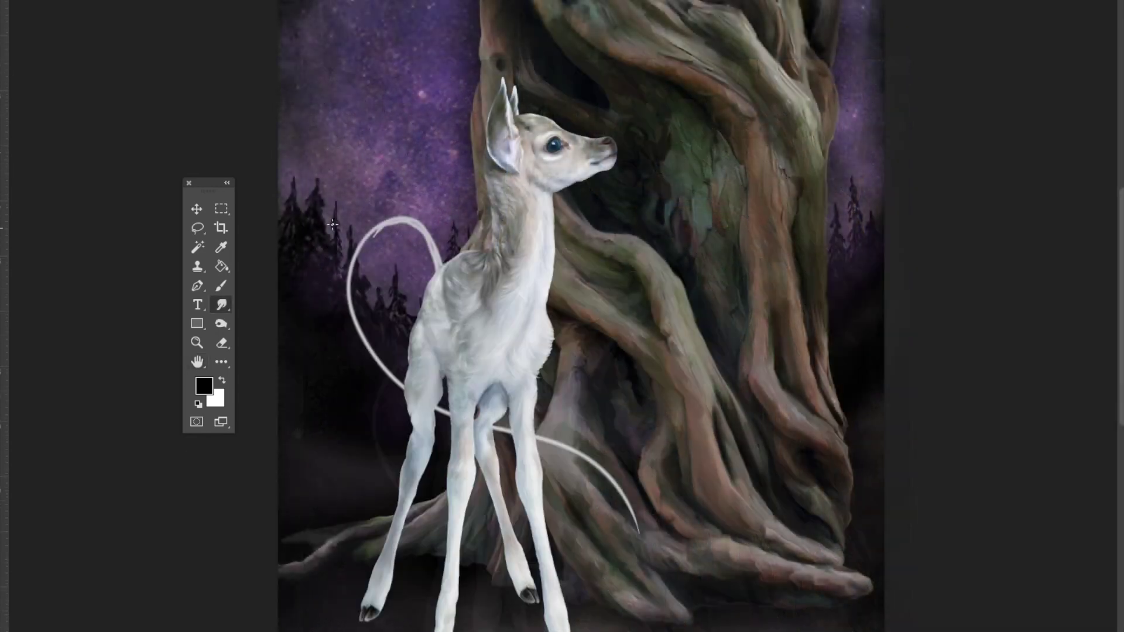
right_click(369, 319)
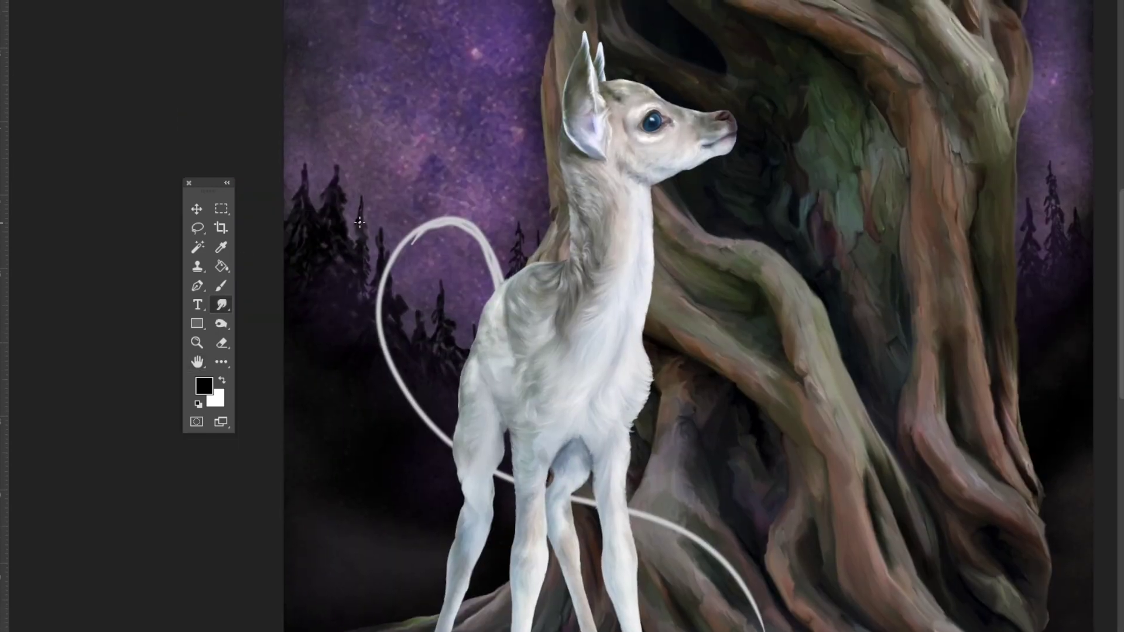
drag(338, 182, 336, 154)
drag(404, 317, 402, 281)
drag(404, 328, 404, 286)
mouse_move(443, 319)
mouse_down()
mouse_move(440, 271)
mouse_move(445, 290)
mouse_up()
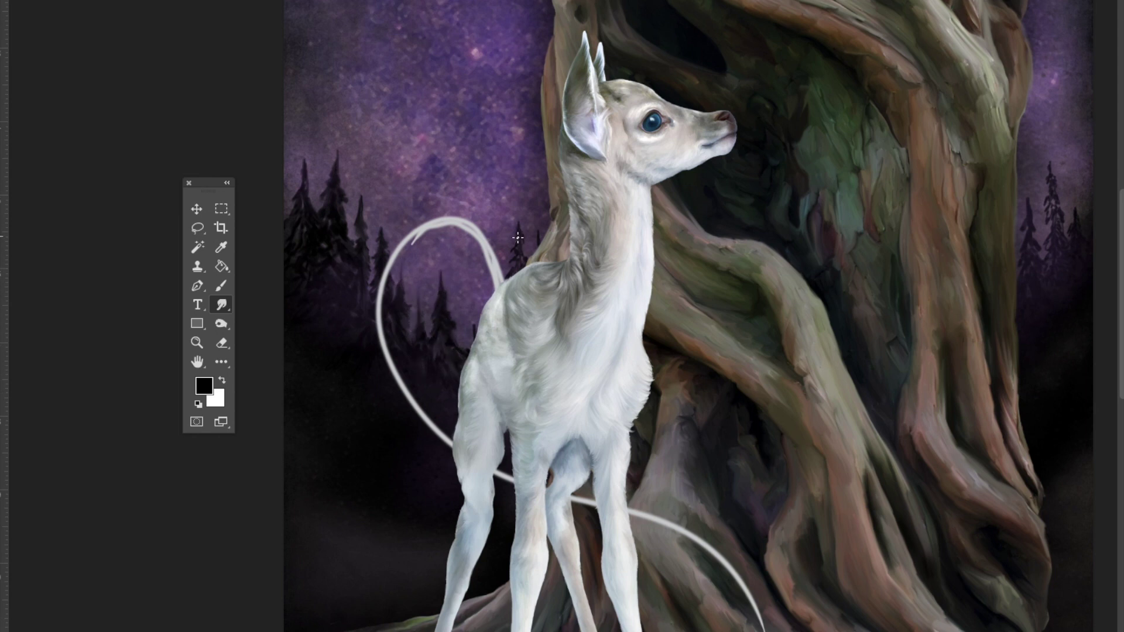
Smudge the small firs behind the fawn's back and refine the tips of the left treeline.
drag(536, 241, 519, 211)
right_click(351, 237)
click(357, 230)
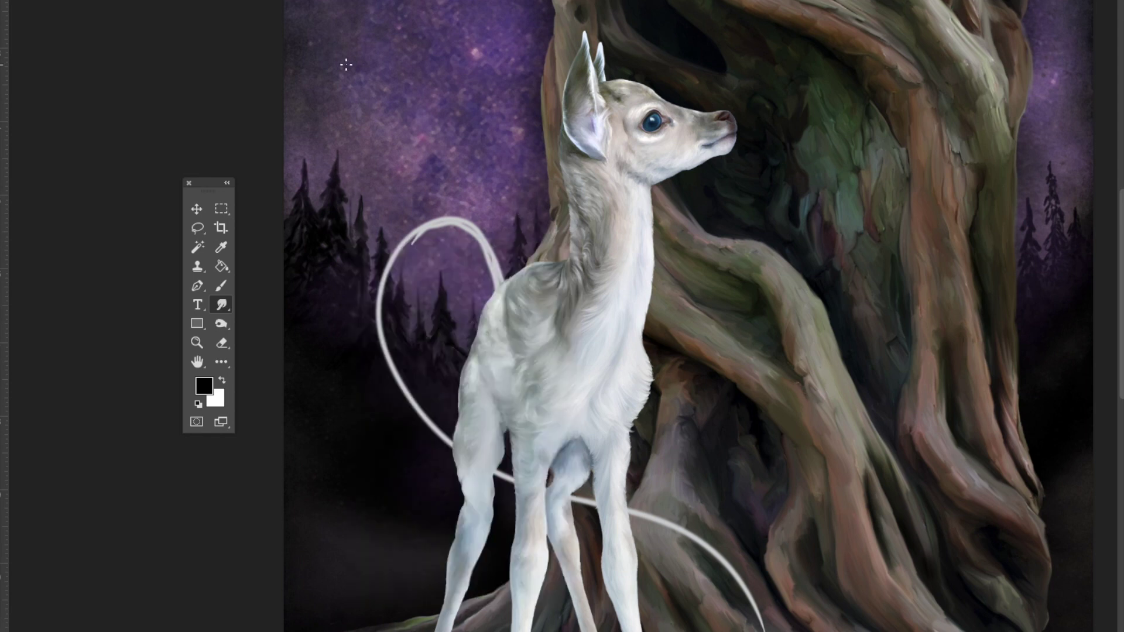
drag(304, 171, 301, 154)
drag(440, 280, 441, 265)
Smudge the firs to the right of the trunk so they match the softened left treeline.
scroll(723, 191, right, 5)
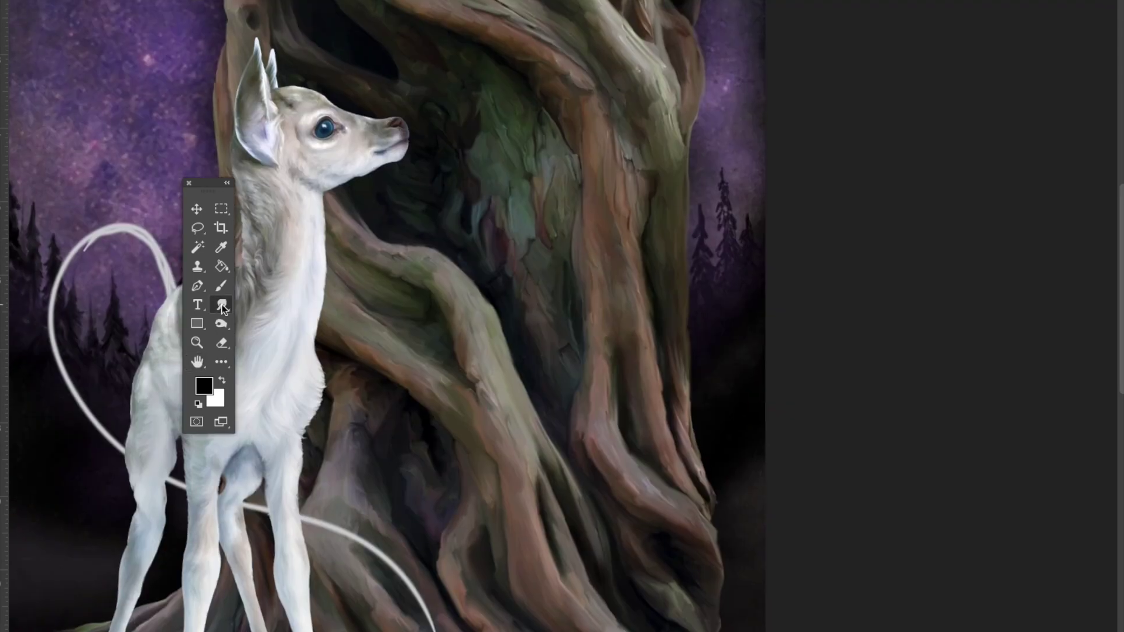
drag(748, 215, 749, 200)
drag(701, 134, 771, 367)
Sample a light grey from the fawn's forehead and sketch a long, thin horn rising from it.
scroll(791, 252, down, 1)
drag(791, 251, 748, 317)
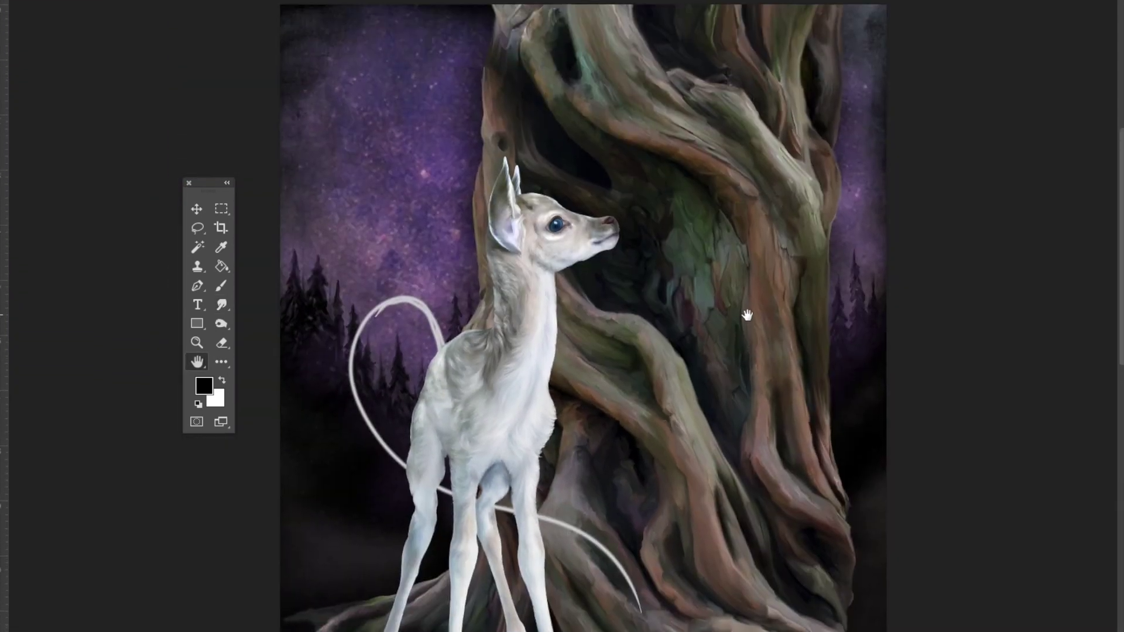
key(x)
key(b)
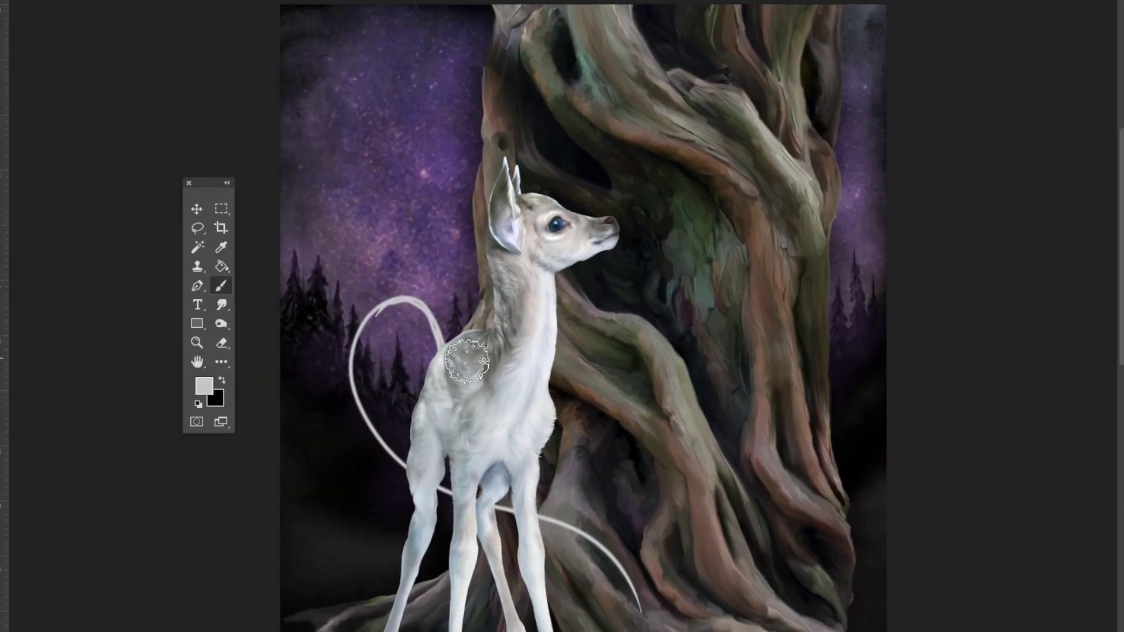
alt+click(543, 197)
drag(543, 194, 573, 94)
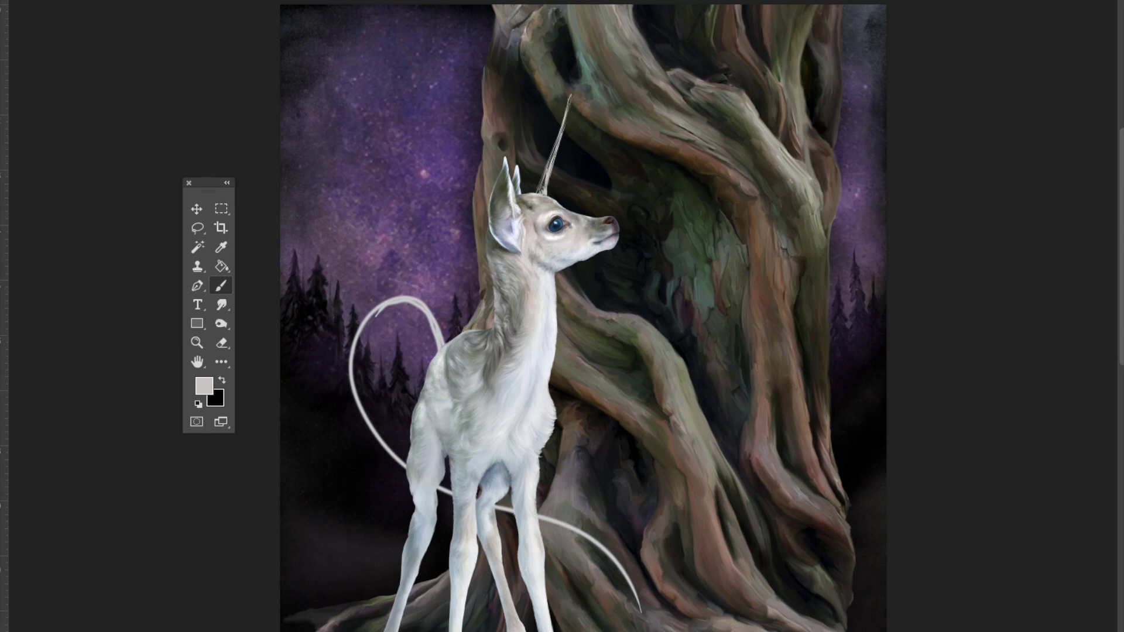
drag(543, 196, 571, 96)
Fill the sketched horn with solid light grey, wide at the base and tapering to a point.
key(ctrl+plus)
click(223, 305)
click(221, 286)
mouse_move(462, 350)
mouse_down()
mouse_move(458, 316)
mouse_move(514, 157)
mouse_up()
mouse_move(496, 234)
mouse_down()
mouse_move(514, 147)
mouse_move(514, 159)
mouse_up()
mouse_move(452, 328)
mouse_down()
mouse_move(498, 237)
mouse_move(507, 184)
mouse_up()
Pick a different brush and tidy the horn's outline with the Brush and Eraser tools.
right_click(511, 260)
click(615, 532)
key(e)
key(b)
key(e)
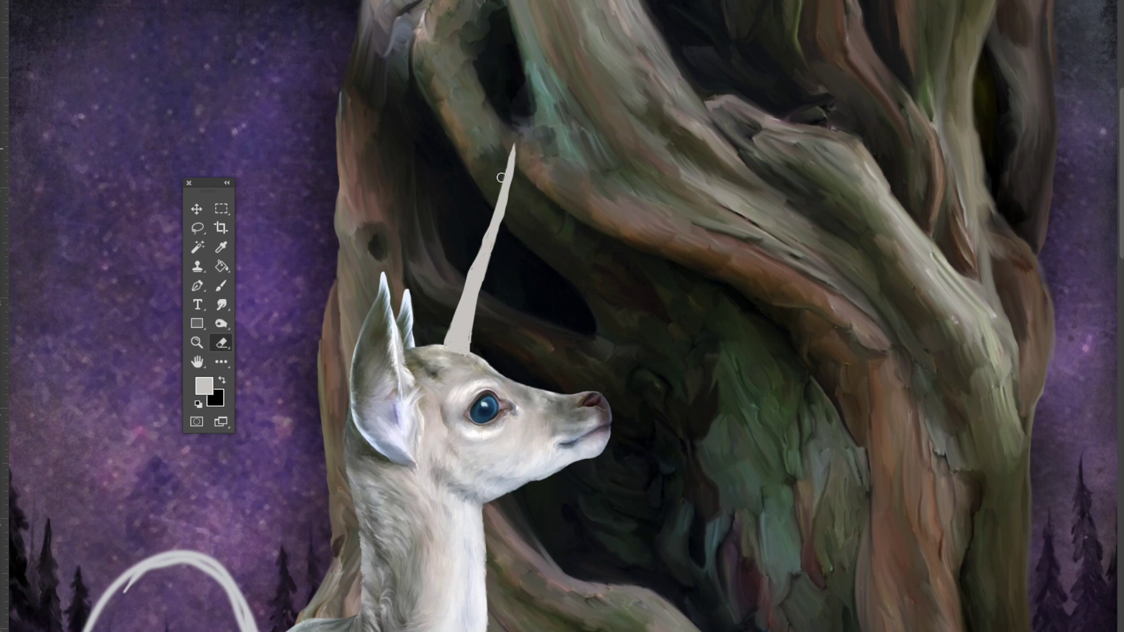
Shade darker diagonal bands along the horn to give it a spiral twist.
key(b)
key(o)
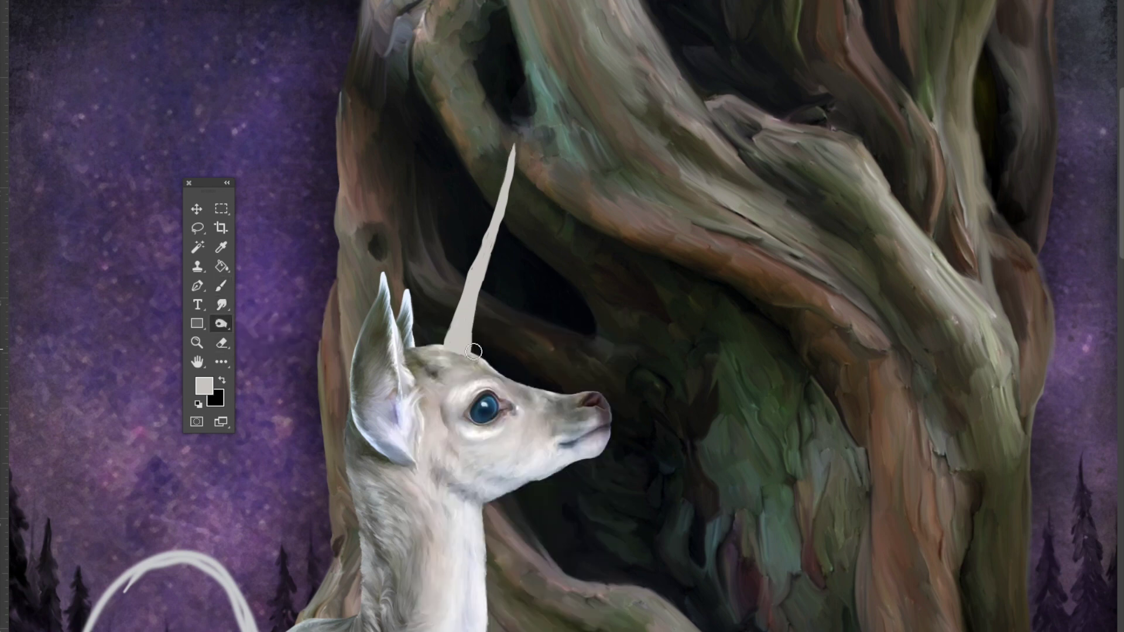
mouse_move(452, 294)
mouse_down()
mouse_move(468, 272)
mouse_move(488, 283)
mouse_move(491, 201)
mouse_move(511, 150)
mouse_up()
mouse_move(472, 310)
mouse_down()
mouse_move(452, 333)
mouse_move(467, 346)
mouse_move(513, 149)
mouse_up()
Pick a pale lavender colour and paint highlights on the horn's spiral ridges from base to tip.
key(ctrl+plus)
key(r)
key(i)
click(244, 219)
key(b)
alt+click(417, 351)
mouse_move(417, 357)
mouse_down()
mouse_move(435, 337)
mouse_move(436, 275)
mouse_move(420, 317)
mouse_move(489, 161)
mouse_move(497, 82)
mouse_up()
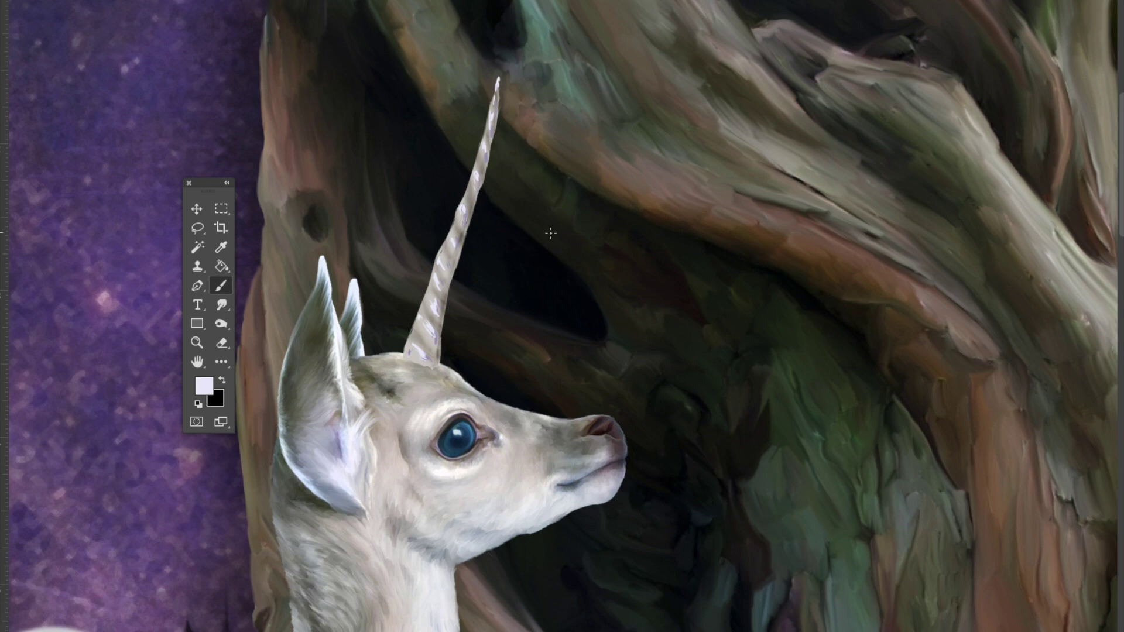
Trim the edge of the horn's base with the Eraser and smudge the highlights along its lower part.
key(r)
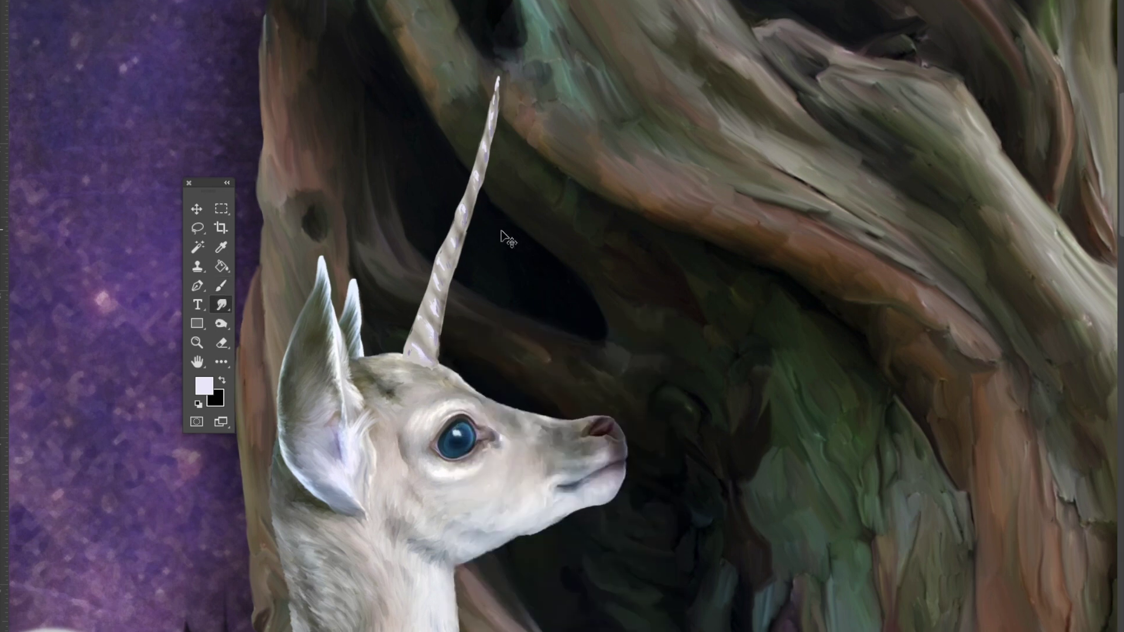
key(ctrl+plus)
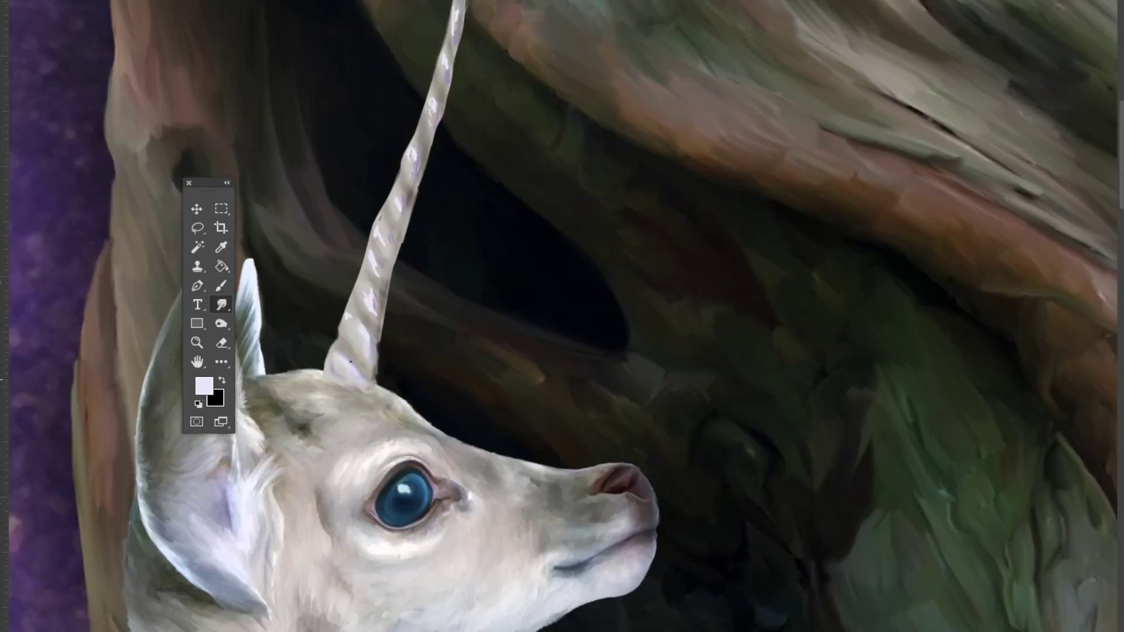
key(e)
right_click(377, 365)
key(Escape)
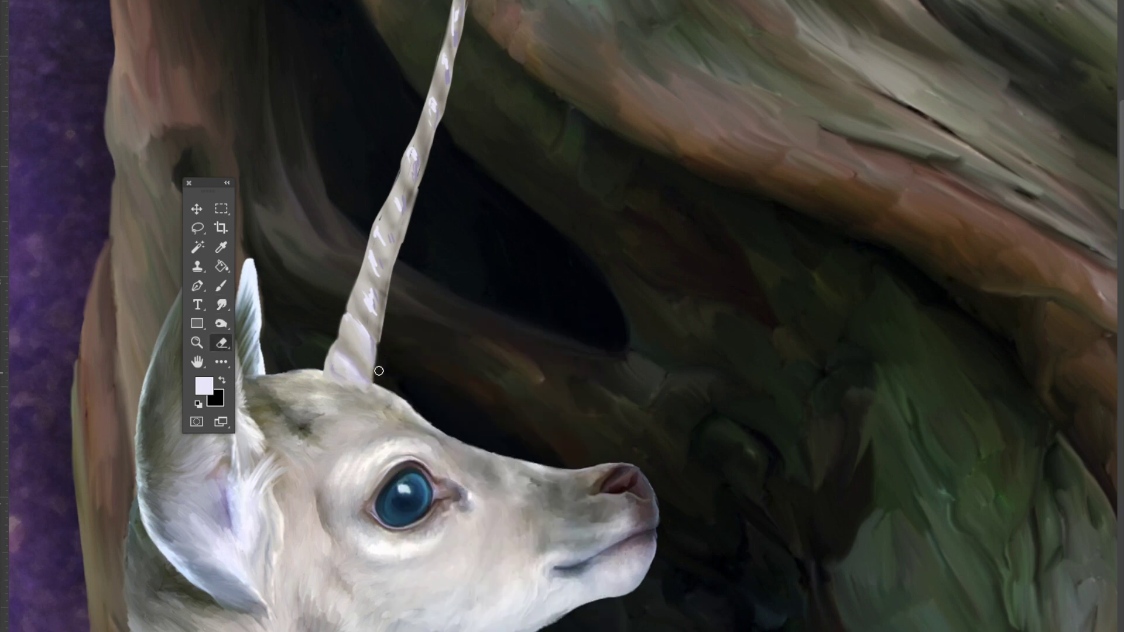
key(r)
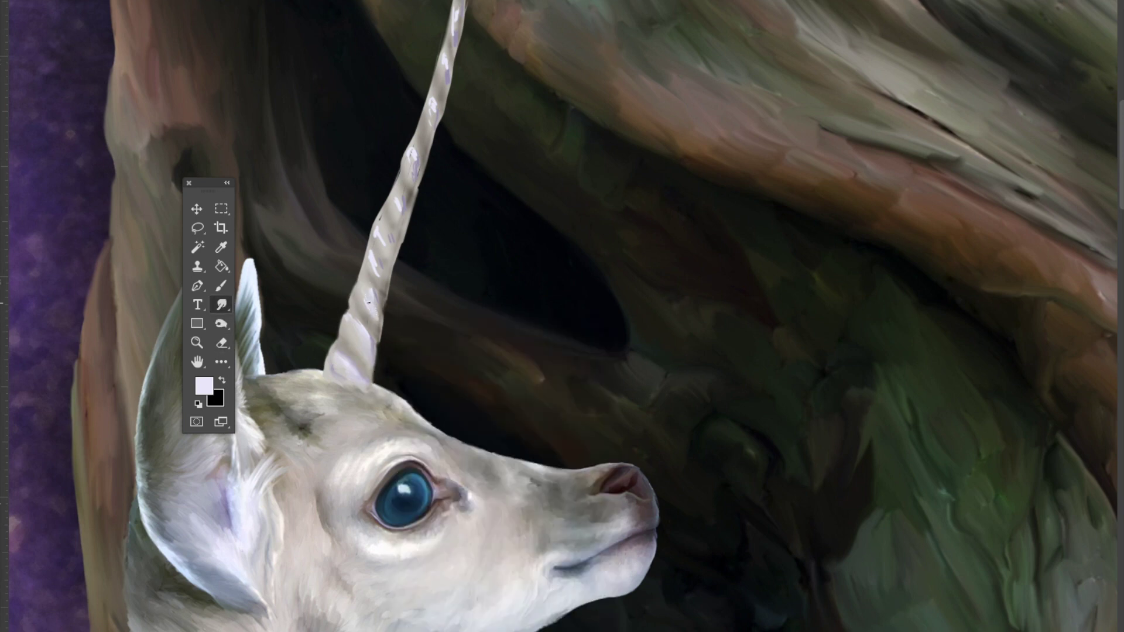
mouse_move(377, 294)
mouse_down()
mouse_move(363, 275)
mouse_move(369, 252)
mouse_move(384, 281)
mouse_move(373, 261)
mouse_move(357, 265)
mouse_move(353, 373)
mouse_up()
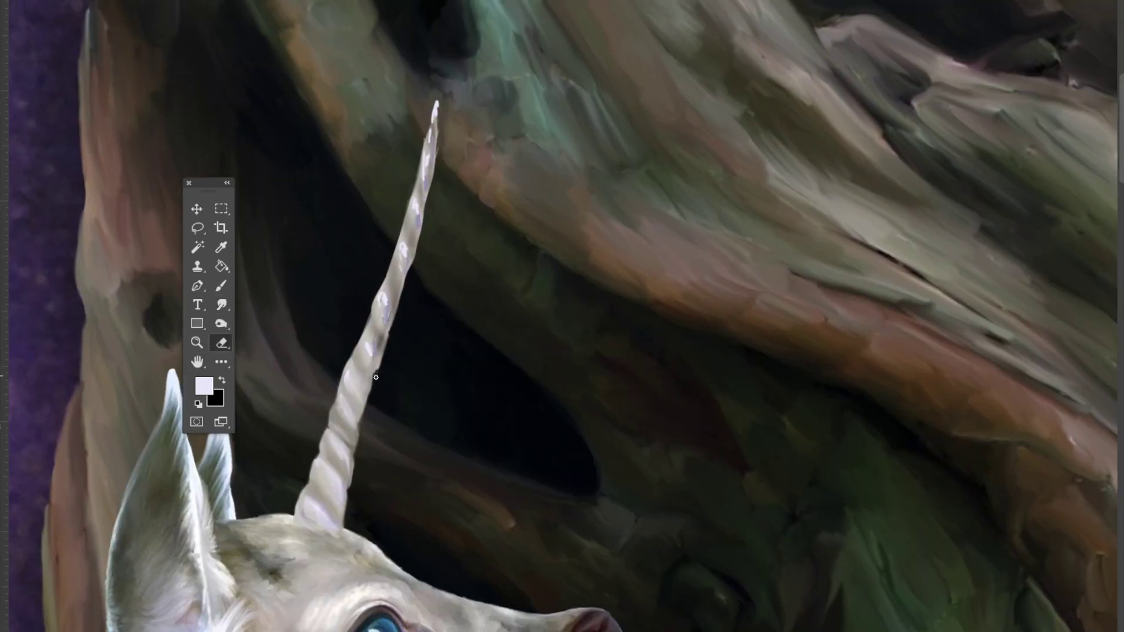
Smudge the highlights into the spiral bands from the middle of the horn to its tip, cleaning the edges with the Eraser.
drag(368, 343, 389, 308)
mouse_move(351, 349)
mouse_down()
mouse_move(389, 314)
mouse_move(383, 283)
mouse_move(393, 310)
mouse_move(388, 272)
mouse_up()
click(223, 342)
key(r)
drag(409, 239, 400, 247)
drag(402, 291, 410, 217)
key(e)
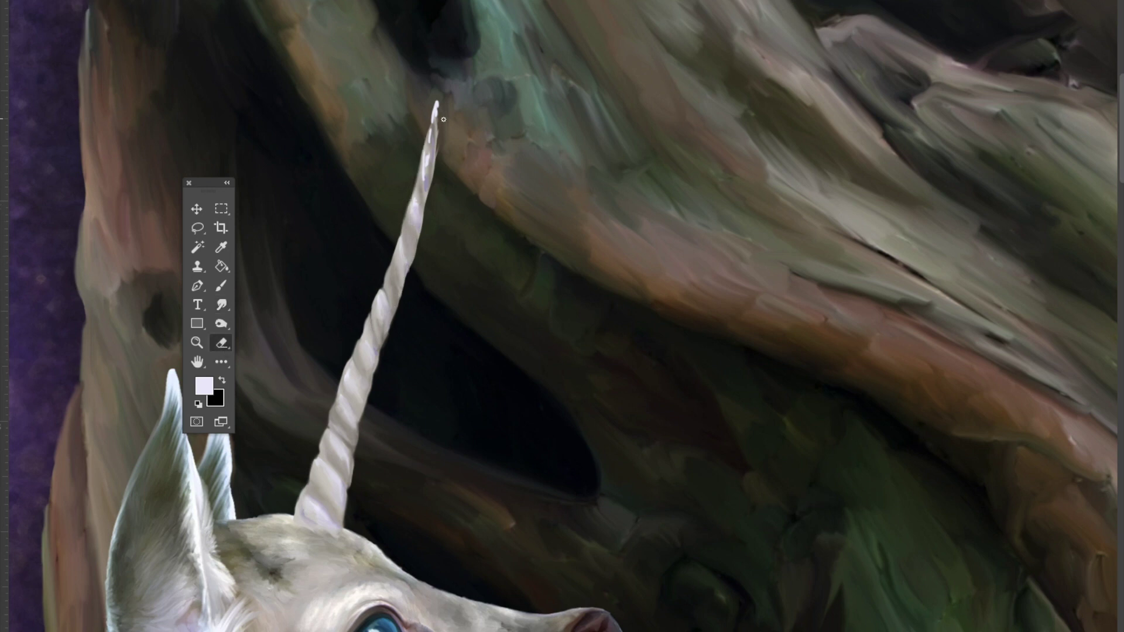
key(r)
mouse_move(426, 186)
mouse_down()
mouse_move(436, 105)
mouse_move(430, 200)
mouse_up()
Erase stray paint along both sides of the horn from base to tip, undoing the first stroke.
key(e)
mouse_move(330, 405)
mouse_down()
mouse_move(313, 462)
mouse_move(363, 295)
mouse_up()
key(ctrl+z)
drag(295, 503, 381, 284)
mouse_move(345, 530)
mouse_down()
mouse_move(375, 356)
mouse_move(434, 178)
mouse_up()
Deepen the shading in the horn's spiral grooves and smudge it into the neighbouring bands.
key(o)
right_click(333, 466)
key(Escape)
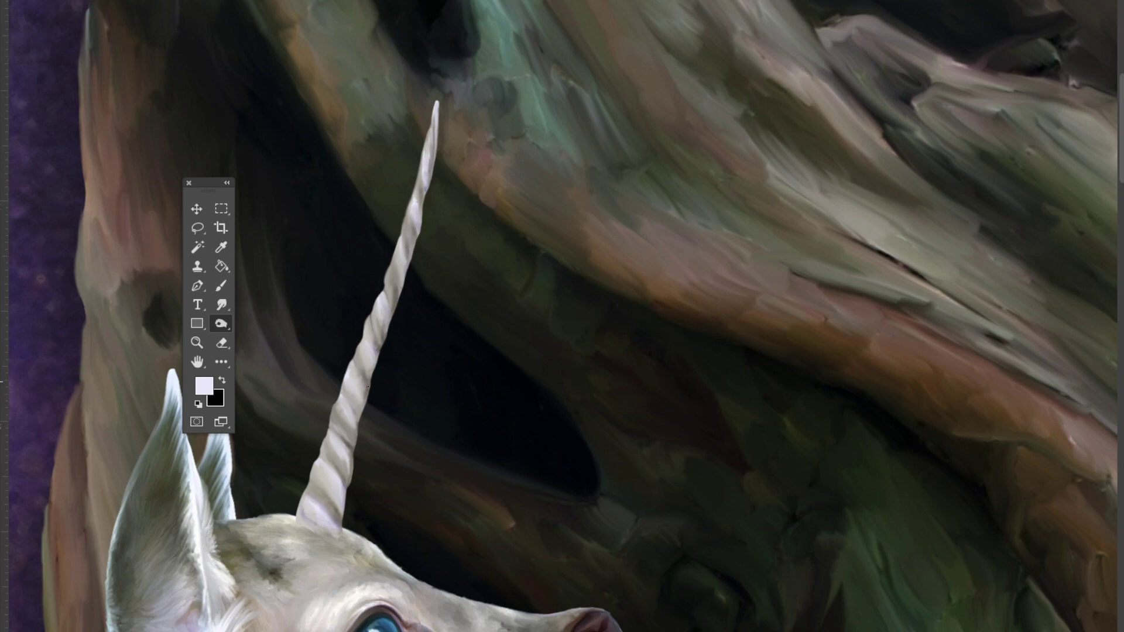
key(r)
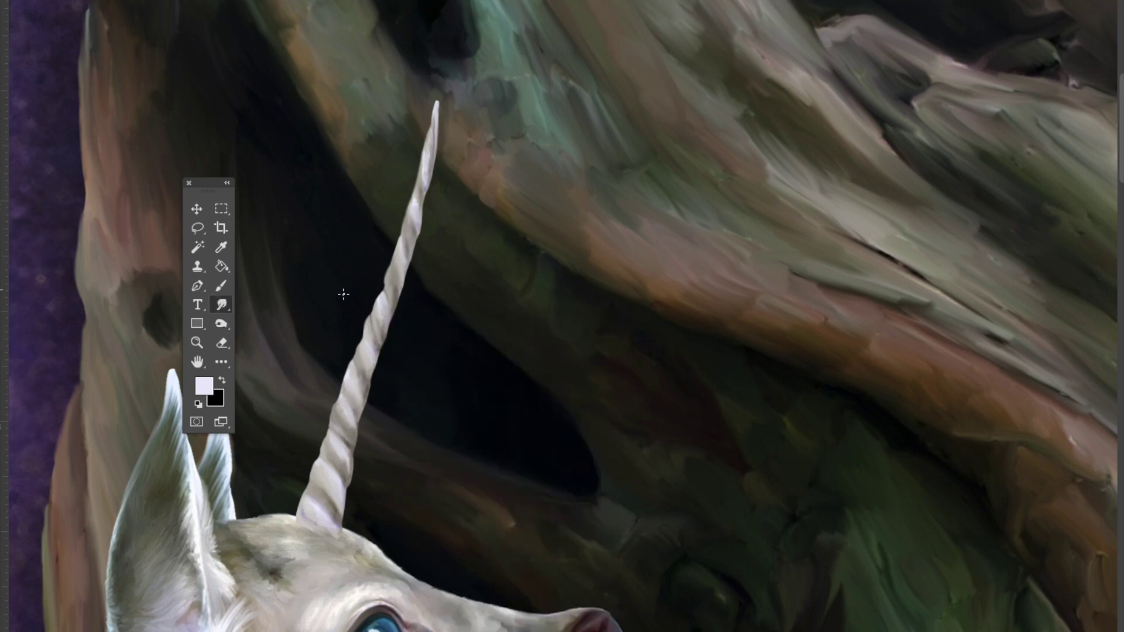
drag(373, 311, 391, 264)
Paint fine beard strands under the unicorn's chin with a sampled pale colour and a muted lavender grey.
mouse_move(341, 511)
mouse_down()
mouse_move(342, 499)
mouse_move(590, 407)
mouse_move(600, 457)
mouse_move(659, 356)
mouse_up()
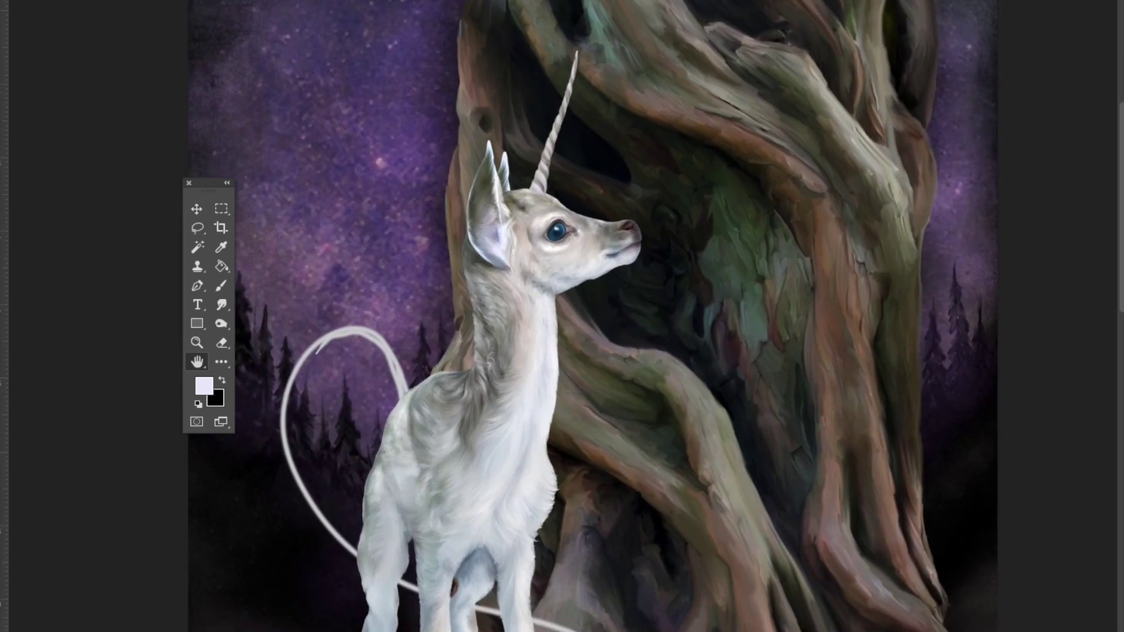
scroll(677, 108, up, 2)
alt+click(609, 328)
drag(613, 333, 600, 377)
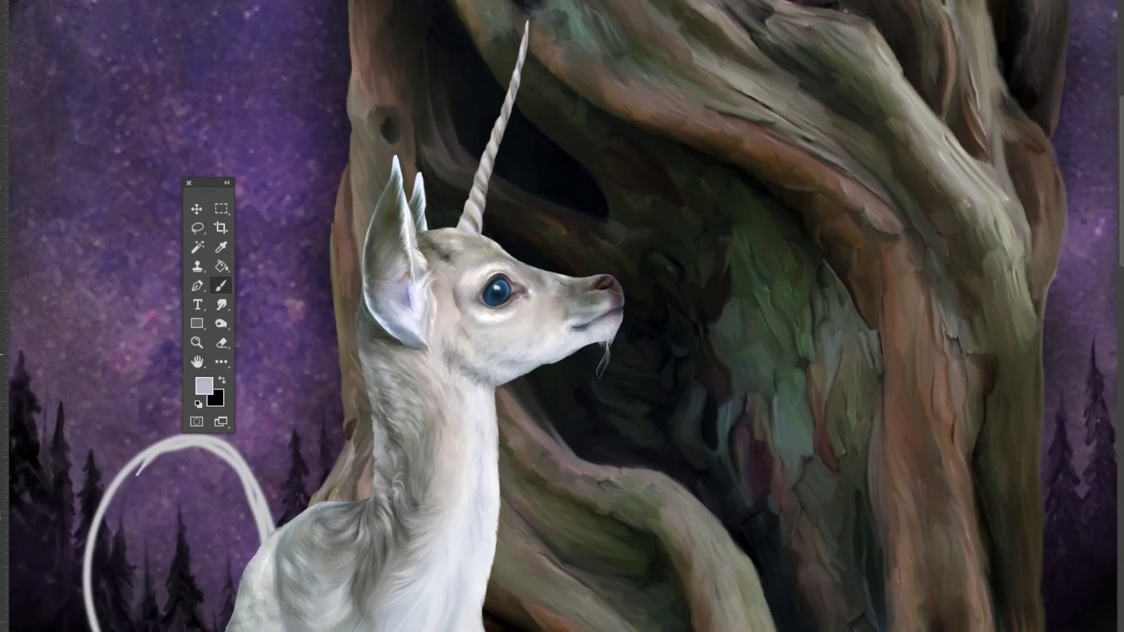
click(204, 385)
key(Return)
scroll(556, 322, up, 2)
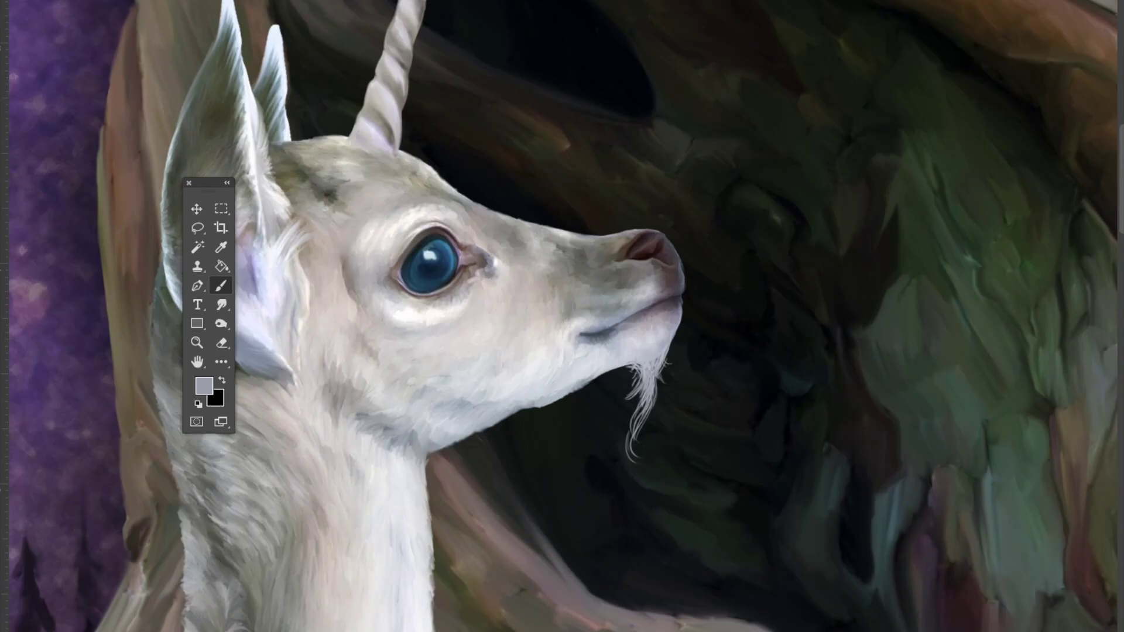
Smudge the beard into thin wisps and set the colours to a white foreground over a black background.
key(r)
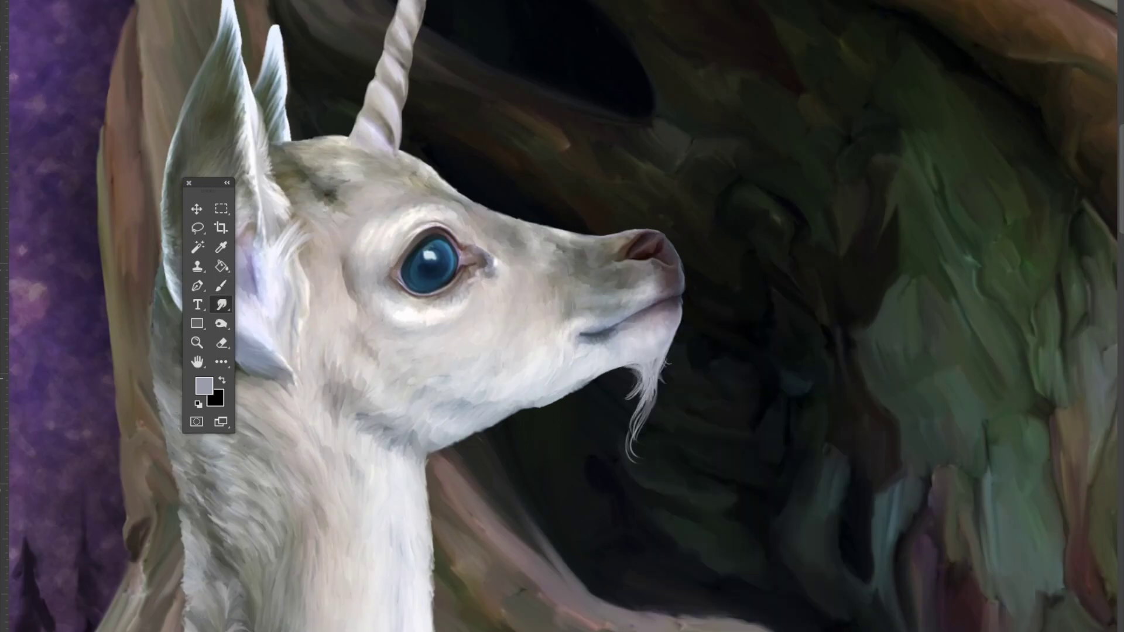
right_click(624, 394)
key(Return)
key(d)
key(x)
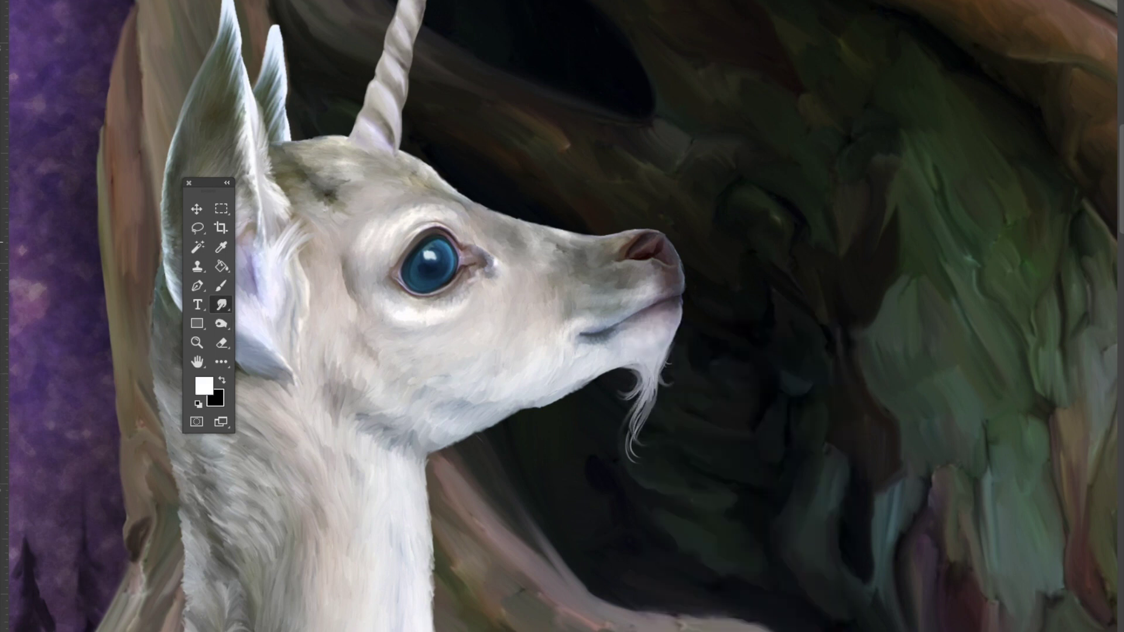
Paint grey shading along the curved tail, from the rump around the loop to the tip, using sampled light grey.
key(h)
key(ctrl+0)
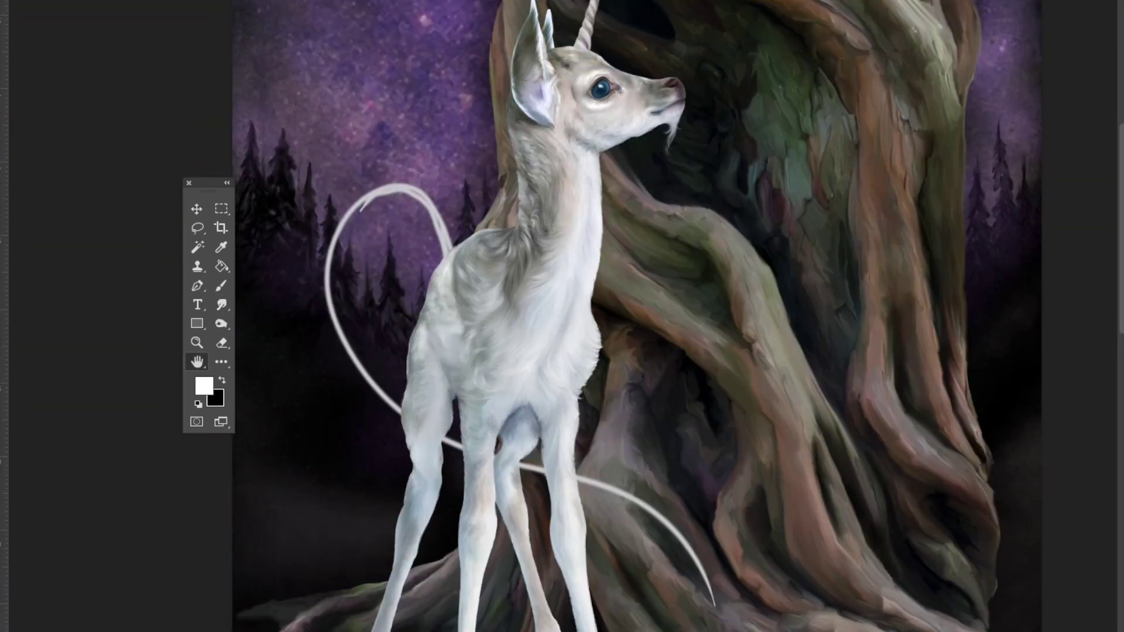
key(i)
key(b)
mouse_move(439, 218)
mouse_down()
mouse_move(332, 260)
mouse_move(334, 355)
mouse_move(534, 466)
mouse_move(713, 603)
mouse_up()
alt+click(442, 246)
alt+click(442, 246)
scroll(535, 300, up, 3)
right_click(392, 209)
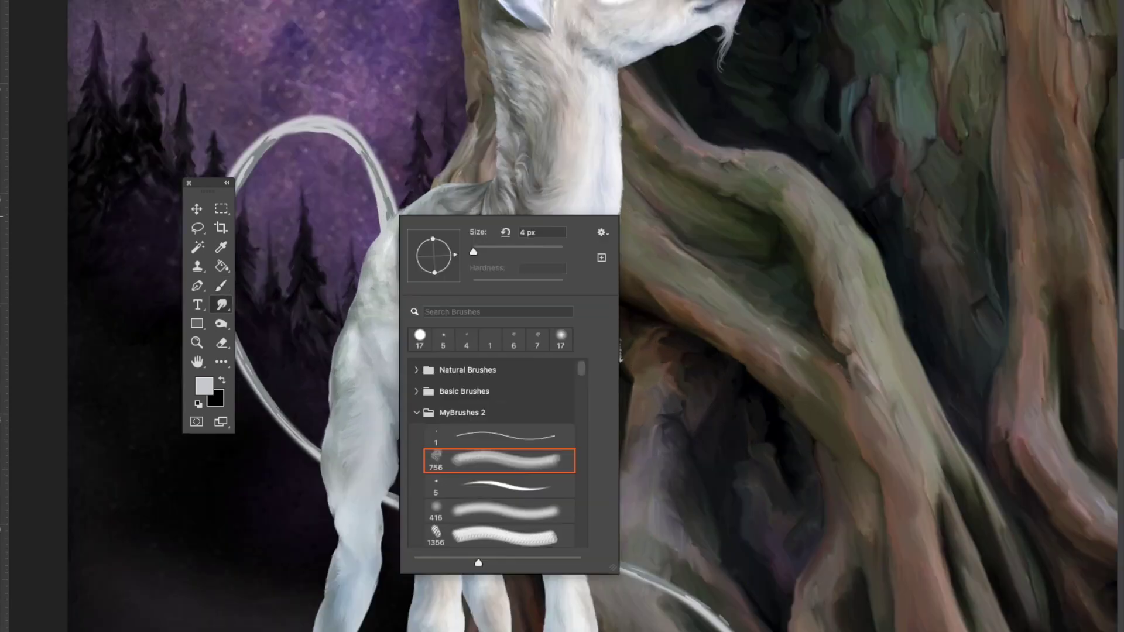
key(Escape)
key(r)
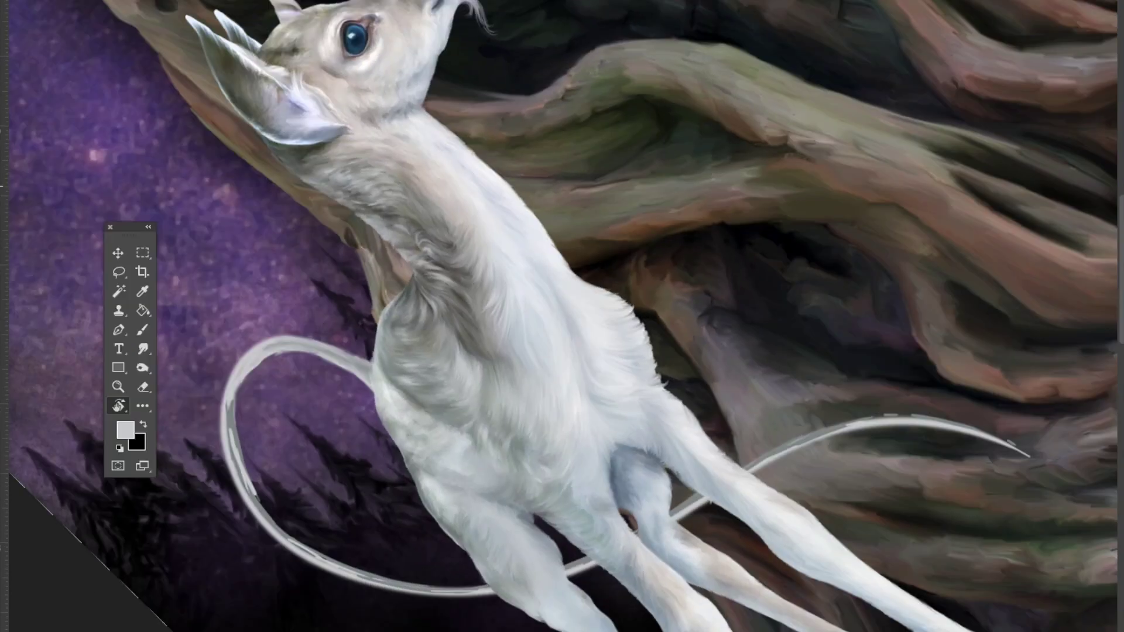
Smudge the shading around the tail's upper loop into short fur and roughen its smooth edges.
right_click(228, 396)
key(Escape)
key(e)
right_click(351, 312)
key(Escape)
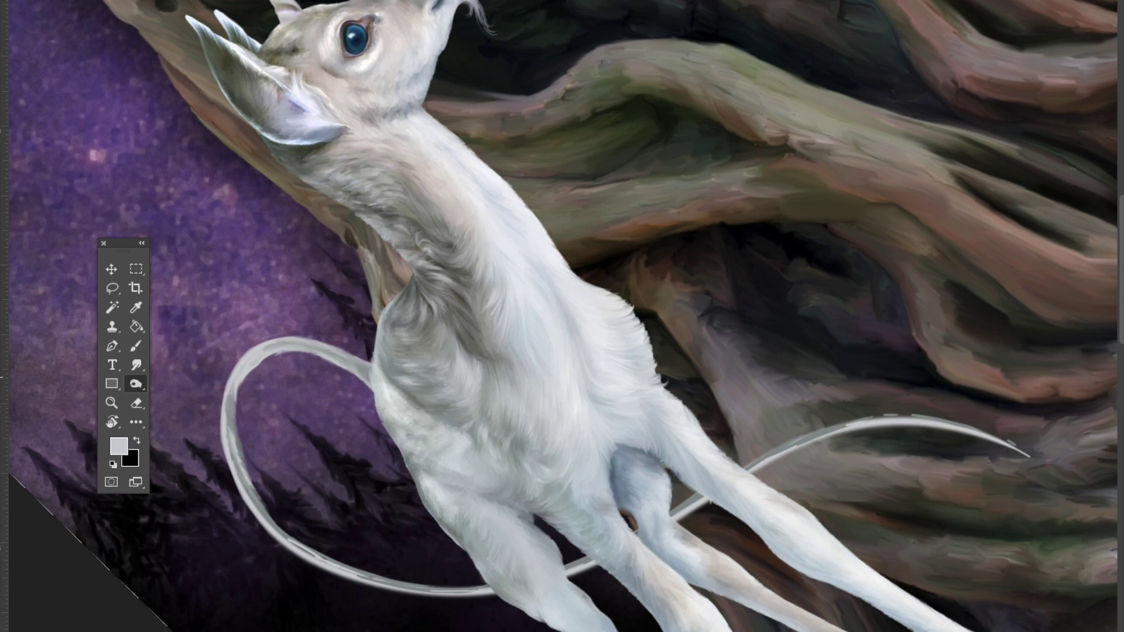
key(r)
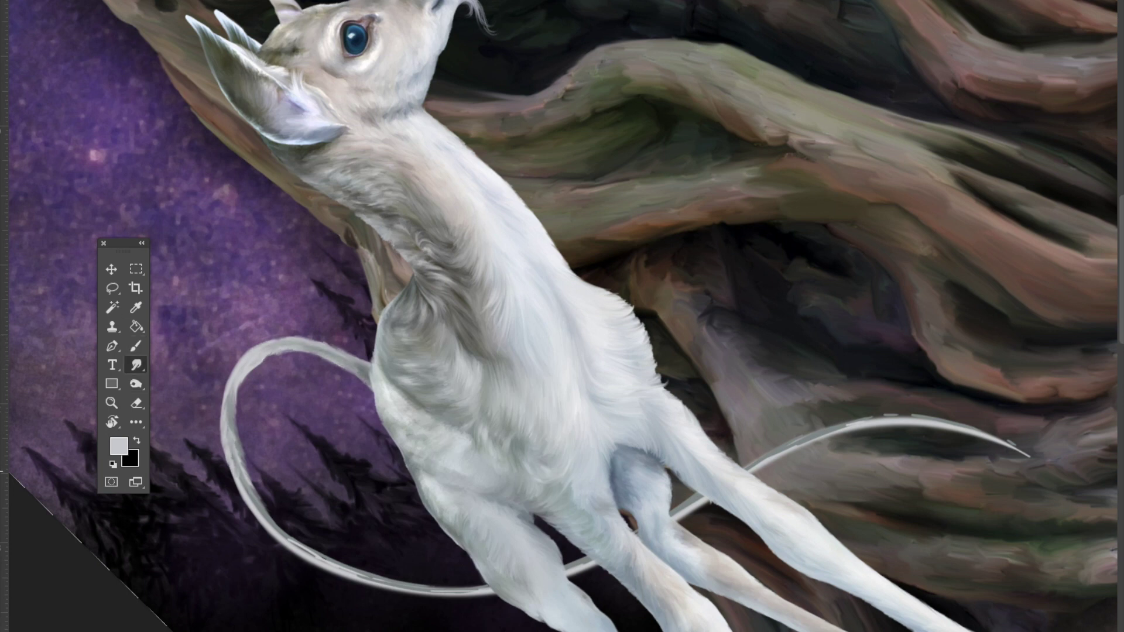
key(e)
key(r)
drag(266, 507, 325, 569)
key(r)
drag(615, 380, 562, 293)
drag(222, 328, 290, 445)
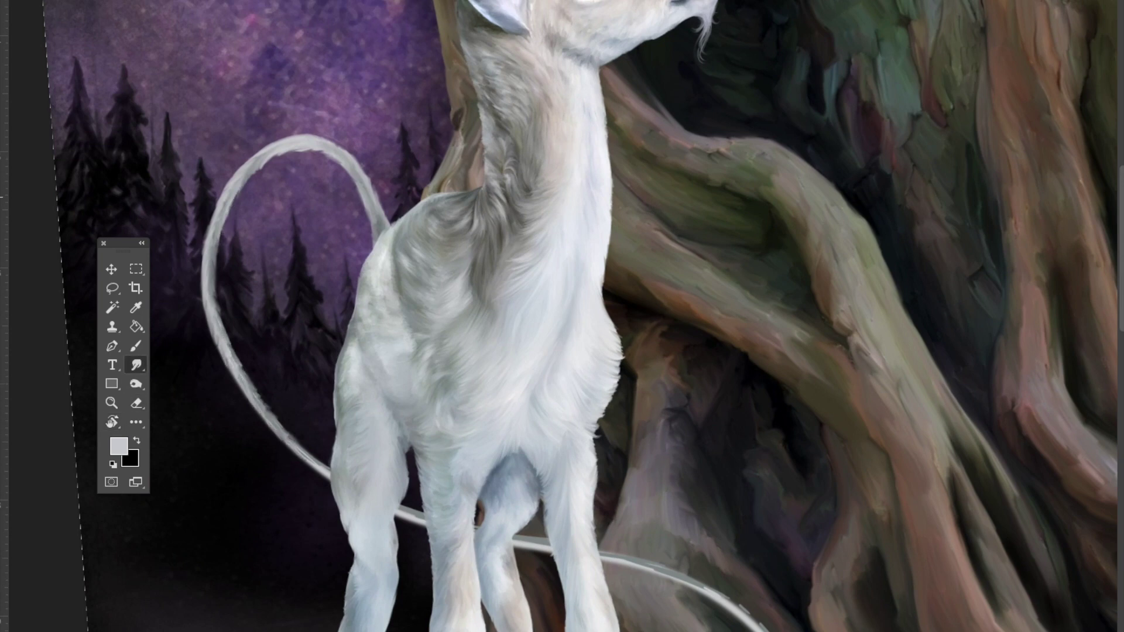
Smudge the lower part of the tail into short fur, from behind the legs down to the tip.
key(e)
drag(325, 474, 310, 328)
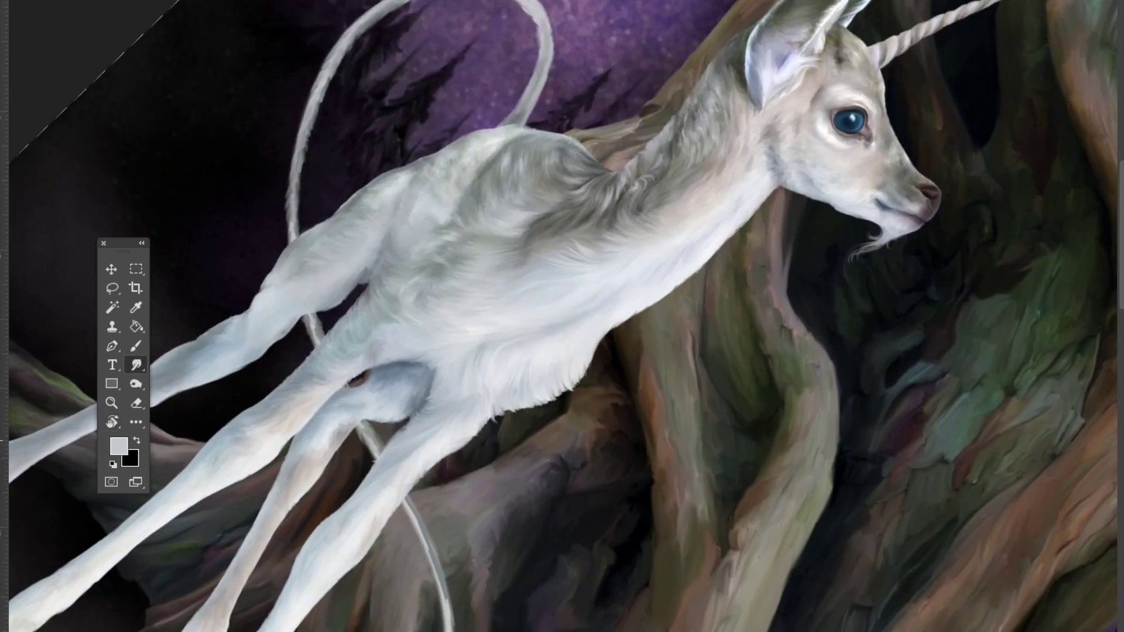
drag(420, 531, 404, 317)
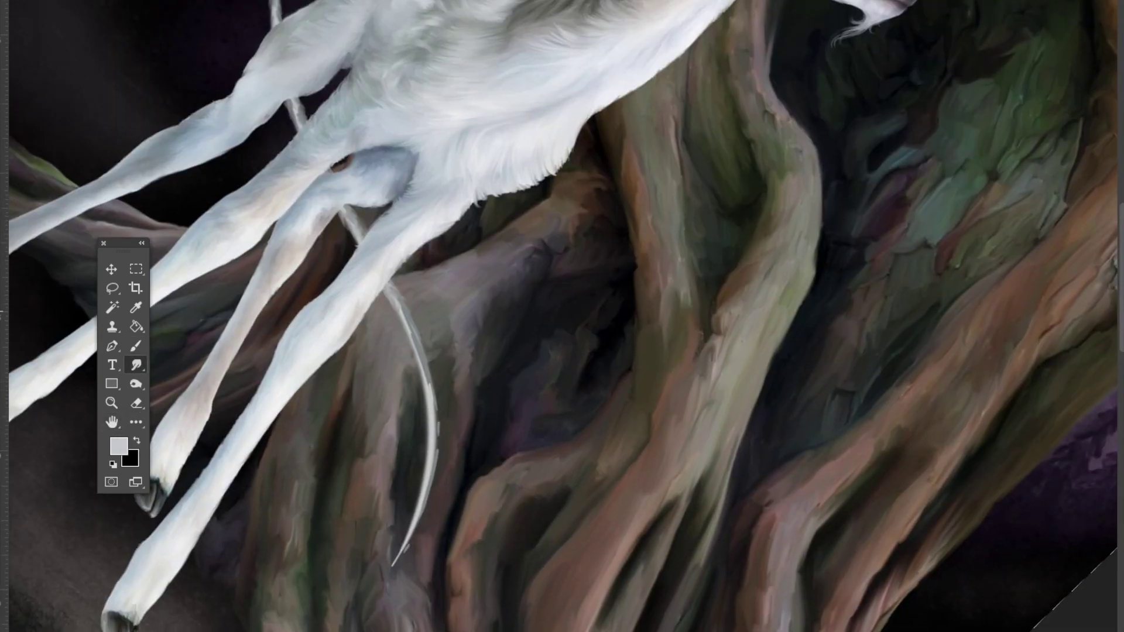
drag(434, 398, 434, 424)
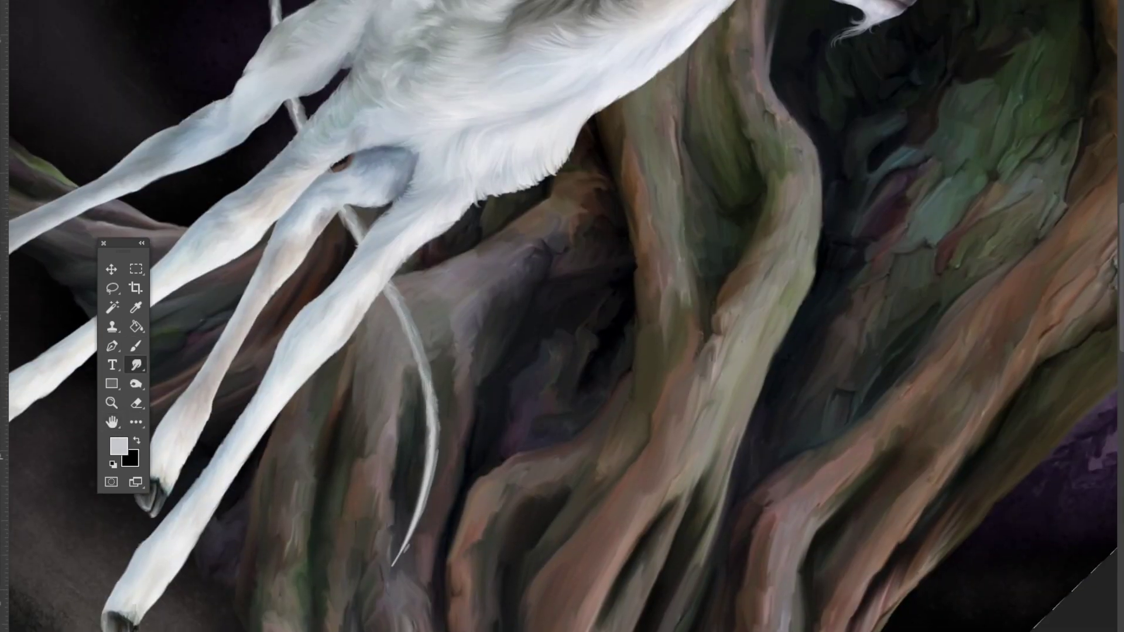
drag(112, 421, 175, 433)
key(Escape)
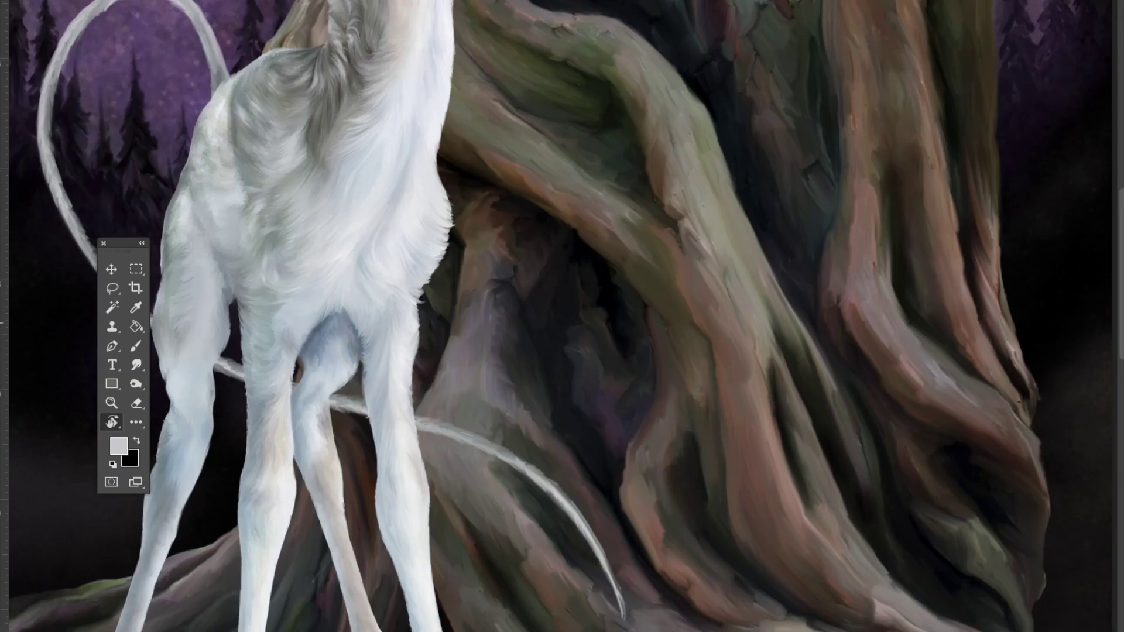
drag(423, 420, 531, 403)
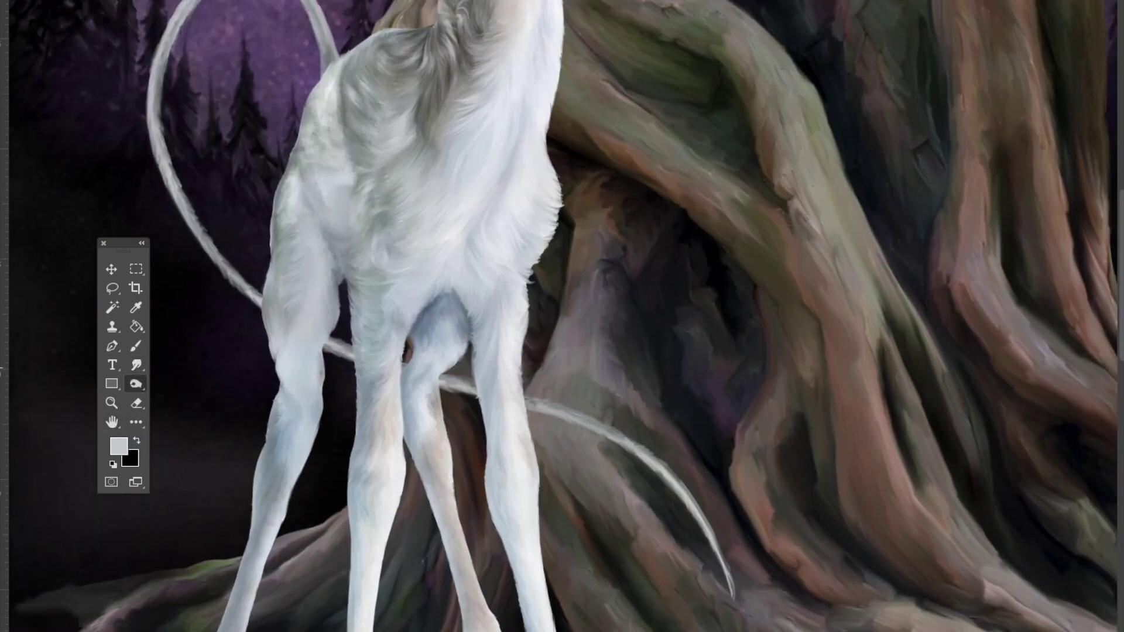
Paint thin light-grey hairs fanning out from the end of the tail to start a tuft.
drag(527, 351, 445, 331)
key(b)
key(alt)
right_click(598, 316)
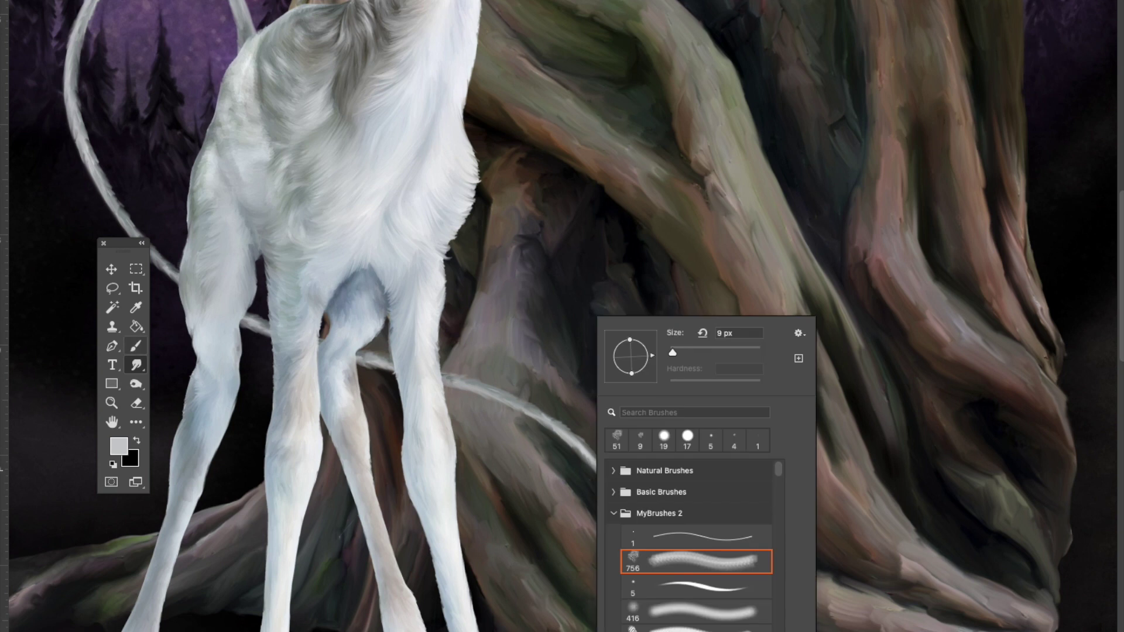
key(Return)
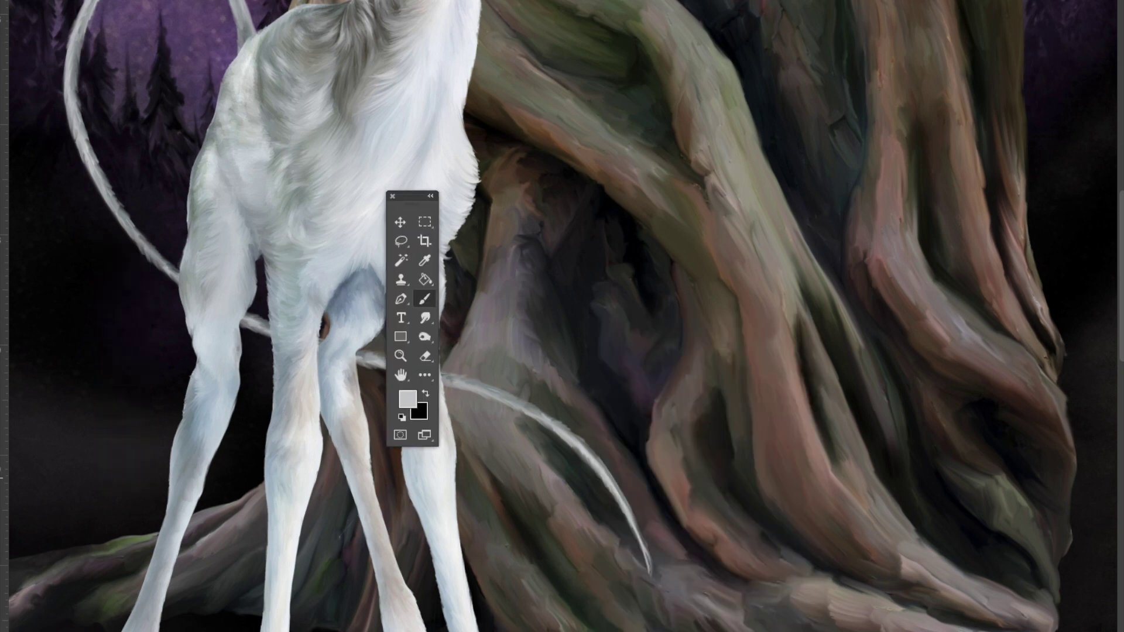
mouse_move(615, 489)
mouse_down()
mouse_move(606, 565)
mouse_move(647, 535)
mouse_move(659, 542)
mouse_move(654, 609)
mouse_up()
drag(650, 560, 656, 630)
mouse_move(604, 481)
mouse_down()
mouse_move(621, 529)
mouse_move(615, 506)
mouse_up()
drag(621, 507, 631, 535)
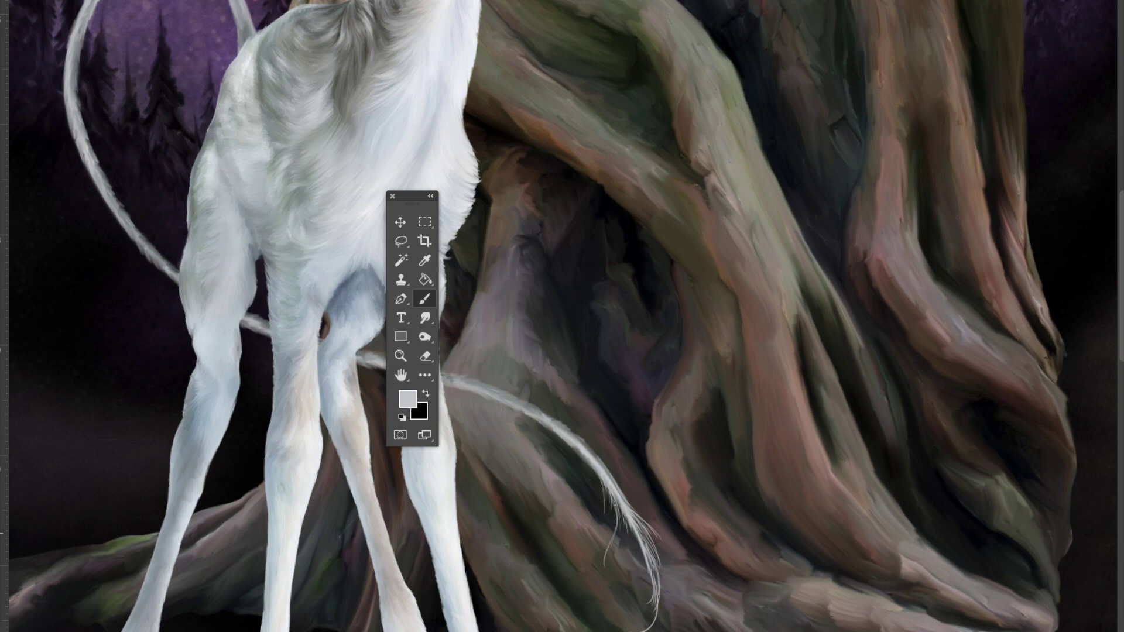
mouse_move(609, 476)
mouse_down()
mouse_move(629, 563)
mouse_move(644, 577)
mouse_up()
Thicken the tail tuft with more curved strands on both sides and blend them with the Smudge tool.
key(space)
drag(645, 410, 594, 266)
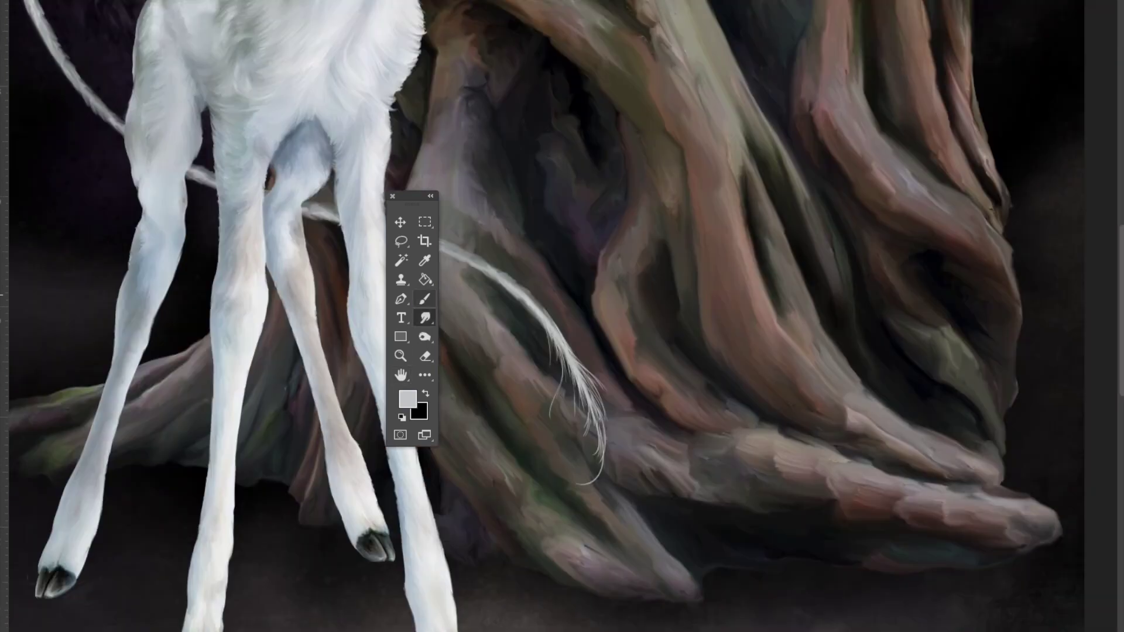
drag(565, 339, 600, 375)
mouse_move(539, 305)
mouse_down()
mouse_move(588, 354)
mouse_move(586, 445)
mouse_up()
drag(571, 372, 580, 431)
mouse_move(564, 348)
mouse_down()
mouse_move(571, 399)
mouse_move(536, 442)
mouse_move(543, 377)
mouse_up()
key(r)
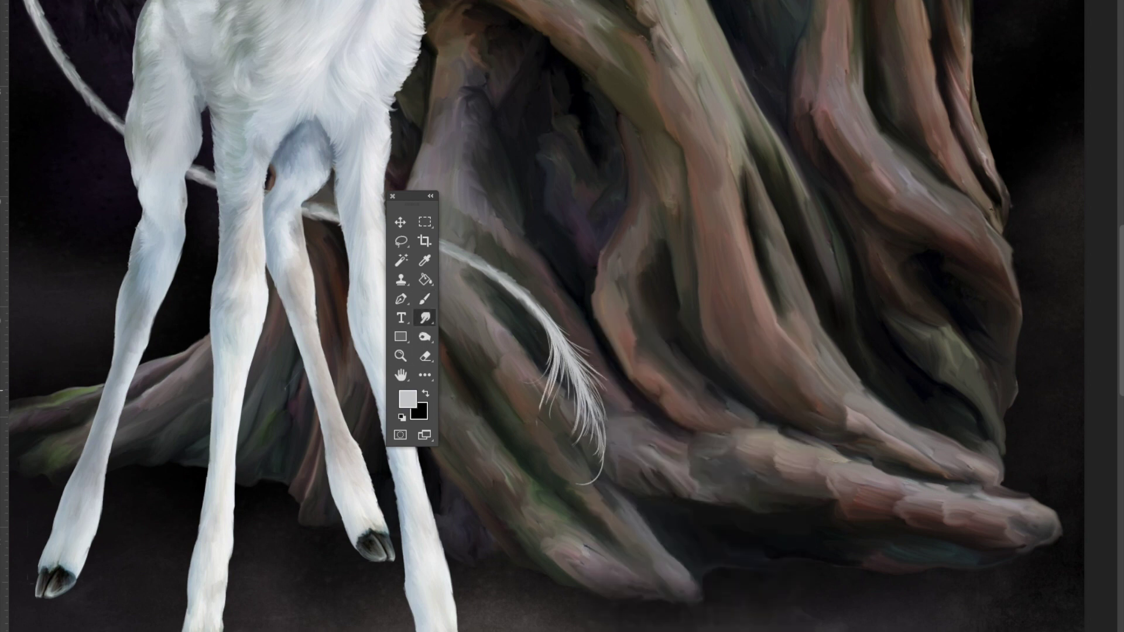
drag(588, 369, 604, 434)
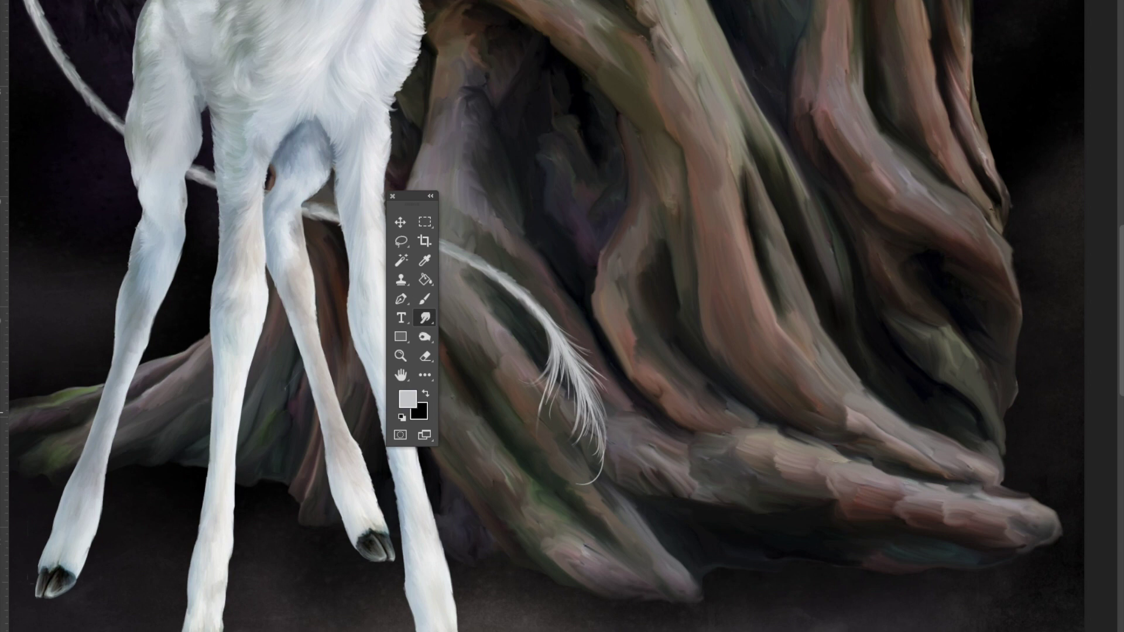
key(o)
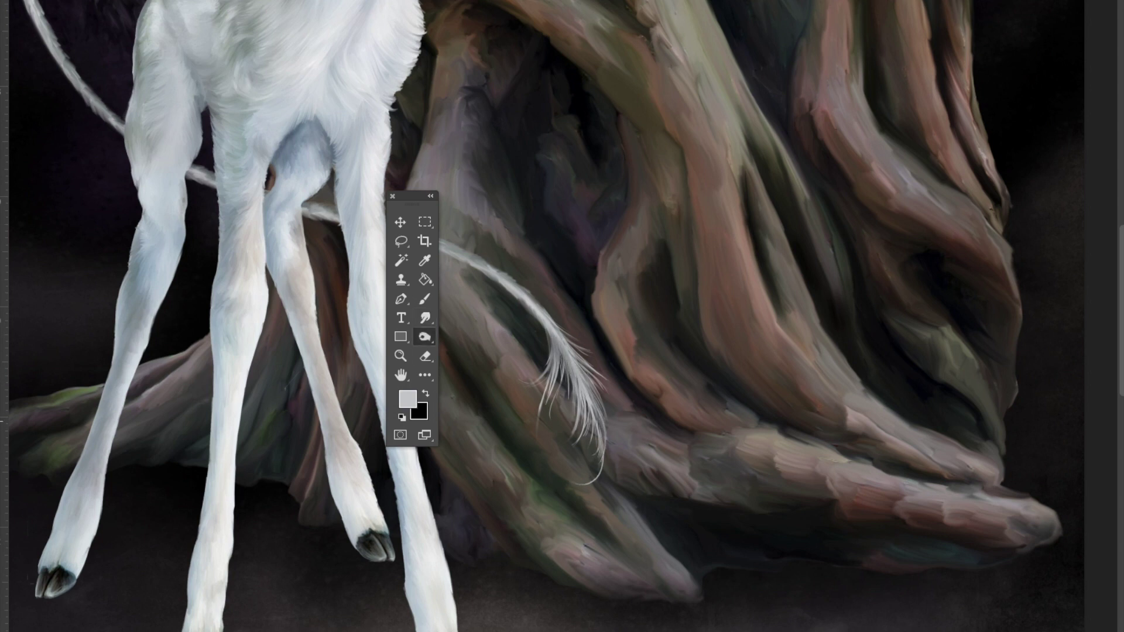
Fill the body of the tail tuft with light grey and smudge the paint into its hair tips.
key(b)
drag(557, 340, 604, 439)
key(r)
mouse_move(567, 384)
mouse_down()
mouse_move(594, 454)
mouse_move(605, 436)
mouse_move(565, 331)
mouse_up()
drag(596, 436, 599, 469)
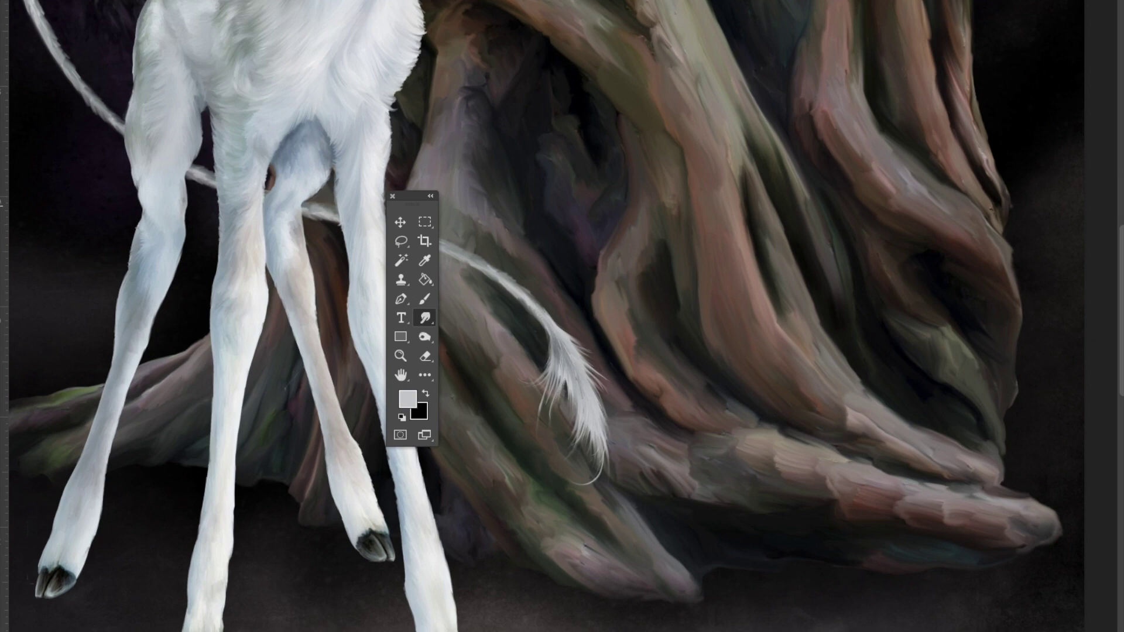
Paint fine light-grey mane hairs along the back of the neck, from behind the ear down to the shoulders.
scroll(562, 316, up, 10)
key(b)
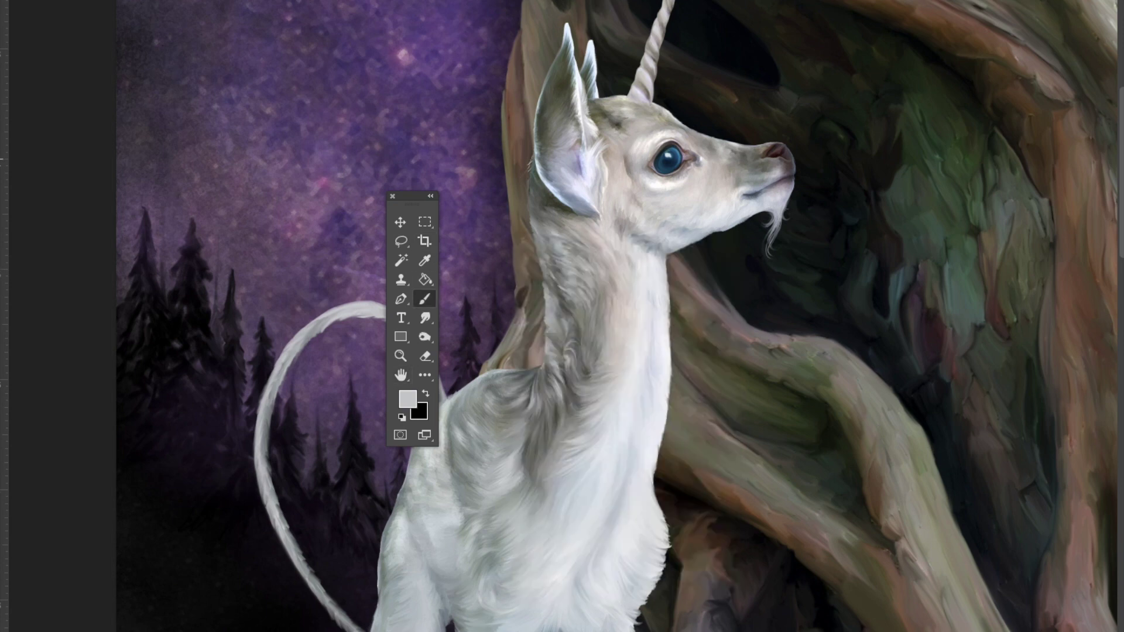
drag(545, 302, 511, 284)
drag(544, 351, 505, 358)
drag(529, 179, 488, 233)
drag(529, 199, 504, 227)
drag(529, 205, 498, 242)
drag(531, 169, 509, 181)
drag(532, 150, 508, 174)
drag(534, 130, 520, 161)
drag(534, 132, 486, 201)
mouse_move(531, 209)
mouse_down()
mouse_move(513, 232)
mouse_move(519, 289)
mouse_up()
drag(544, 274, 494, 294)
drag(535, 236, 519, 253)
drag(542, 251, 489, 289)
drag(545, 323, 521, 348)
mouse_move(534, 348)
mouse_down()
mouse_move(503, 362)
mouse_move(528, 362)
mouse_up()
drag(546, 299, 504, 321)
drag(546, 330, 534, 345)
drag(532, 212, 519, 234)
drag(532, 131, 519, 169)
drag(528, 93, 518, 138)
drag(525, 175, 489, 201)
drag(529, 350, 489, 358)
drag(531, 240, 498, 256)
drag(522, 131, 503, 174)
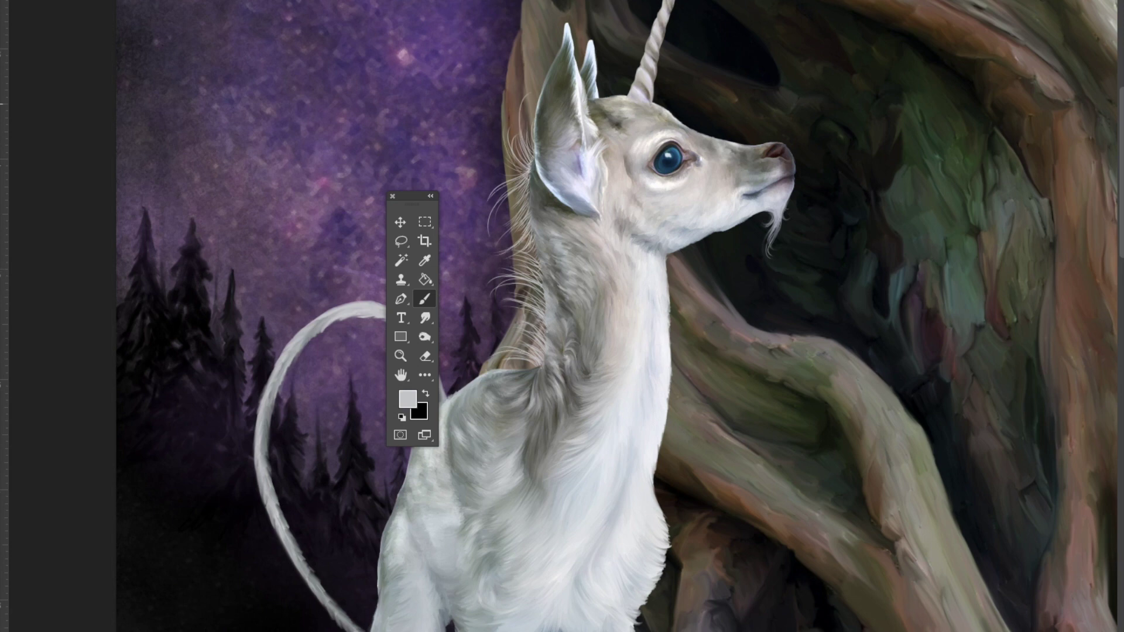
Paint fine hairs around the base of the horn and add more strands to the mane along the neck.
drag(636, 94, 601, 81)
drag(654, 101, 700, 87)
mouse_move(654, 96)
mouse_down()
mouse_move(680, 109)
mouse_move(600, 67)
mouse_up()
mouse_move(657, 68)
mouse_down()
mouse_move(676, 63)
mouse_move(689, 122)
mouse_up()
drag(538, 247, 470, 258)
drag(540, 308, 512, 326)
drag(530, 340, 484, 352)
drag(521, 142, 499, 175)
drag(533, 324, 492, 338)
drag(530, 133, 523, 162)
Choose a muted blue-grey colour and fill the mane between its strands along the back of the neck.
click(407, 399)
key(Escape)
key(x)
click(408, 399)
click(679, 275)
key(Return)
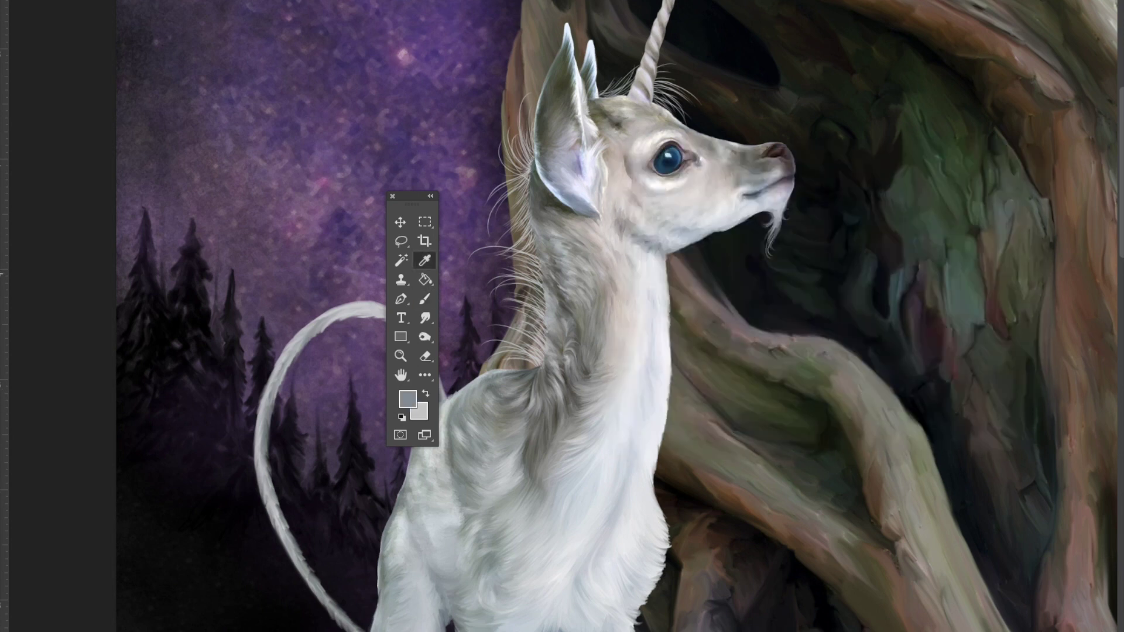
right_click(556, 311)
key(Escape)
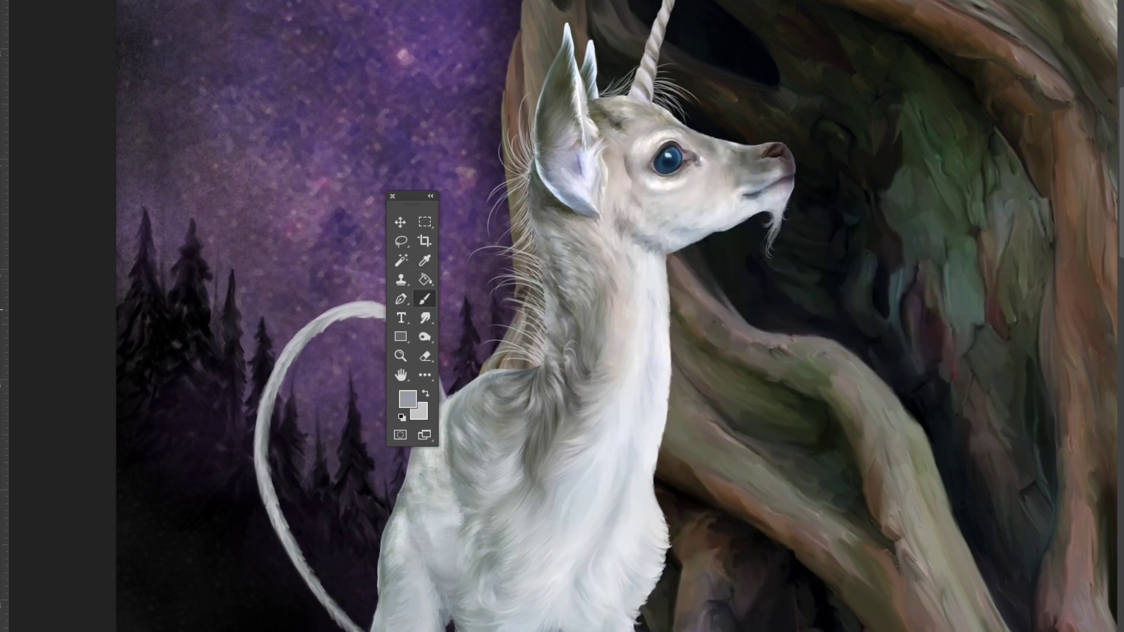
drag(545, 234, 528, 334)
mouse_move(533, 140)
mouse_down()
mouse_move(517, 243)
mouse_move(509, 235)
mouse_up()
mouse_move(533, 231)
mouse_down()
mouse_move(516, 280)
mouse_move(514, 370)
mouse_up()
drag(532, 131, 508, 175)
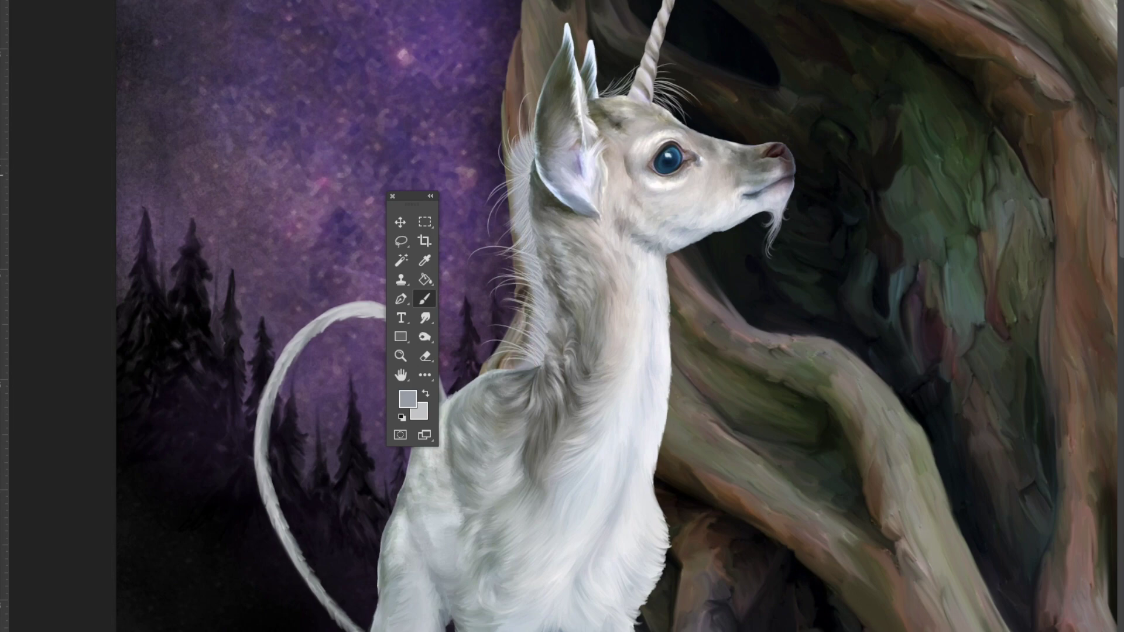
Smudge the mane and the hair around the horn into dense, layered strands with wispy ends.
key(r)
drag(761, 410, 409, 234)
mouse_move(553, 375)
mouse_down()
mouse_move(577, 350)
mouse_move(445, 454)
mouse_up()
key(b)
drag(410, 196, 260, 286)
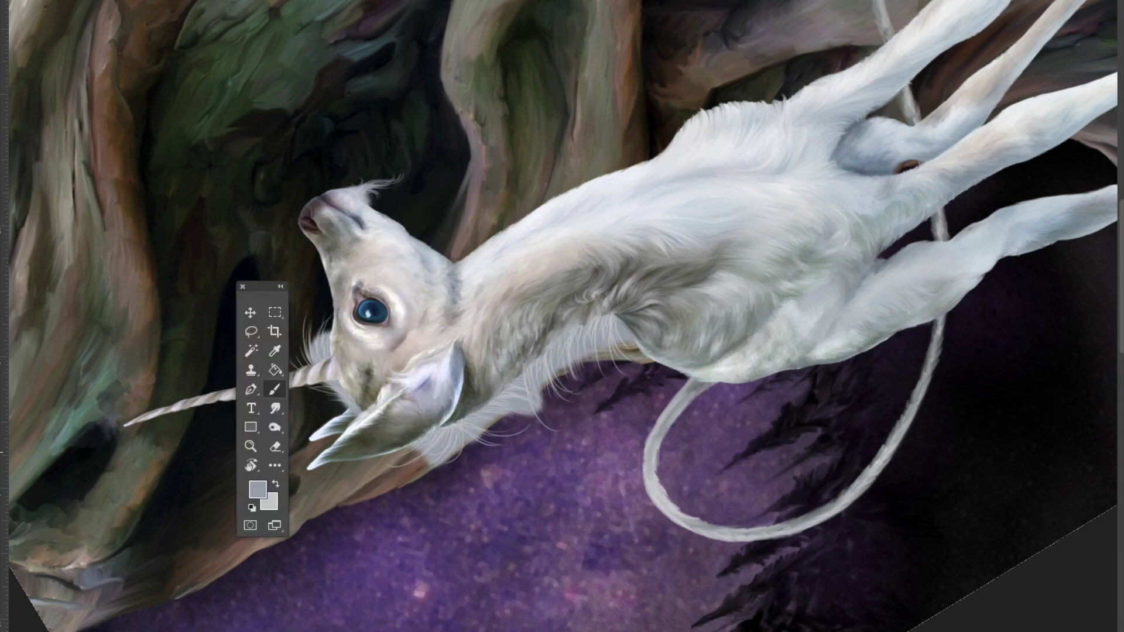
key(r)
drag(761, 410, 351, 194)
mouse_move(615, 263)
mouse_down()
mouse_move(630, 228)
mouse_move(729, 235)
mouse_up()
drag(586, 234, 469, 410)
mouse_move(616, 351)
mouse_down()
mouse_move(579, 366)
mouse_move(556, 405)
mouse_move(611, 359)
mouse_up()
drag(545, 419, 486, 466)
mouse_move(410, 317)
mouse_down()
mouse_move(430, 240)
mouse_move(562, 164)
mouse_up()
mouse_move(486, 149)
mouse_down()
mouse_move(489, 108)
mouse_move(477, 123)
mouse_up()
drag(591, 85, 565, 65)
key(r)
mouse_move(562, 176)
mouse_down()
mouse_move(732, 234)
mouse_move(761, 410)
mouse_move(794, 442)
mouse_move(756, 457)
mouse_move(785, 457)
mouse_up()
key(r)
drag(761, 410, 732, 235)
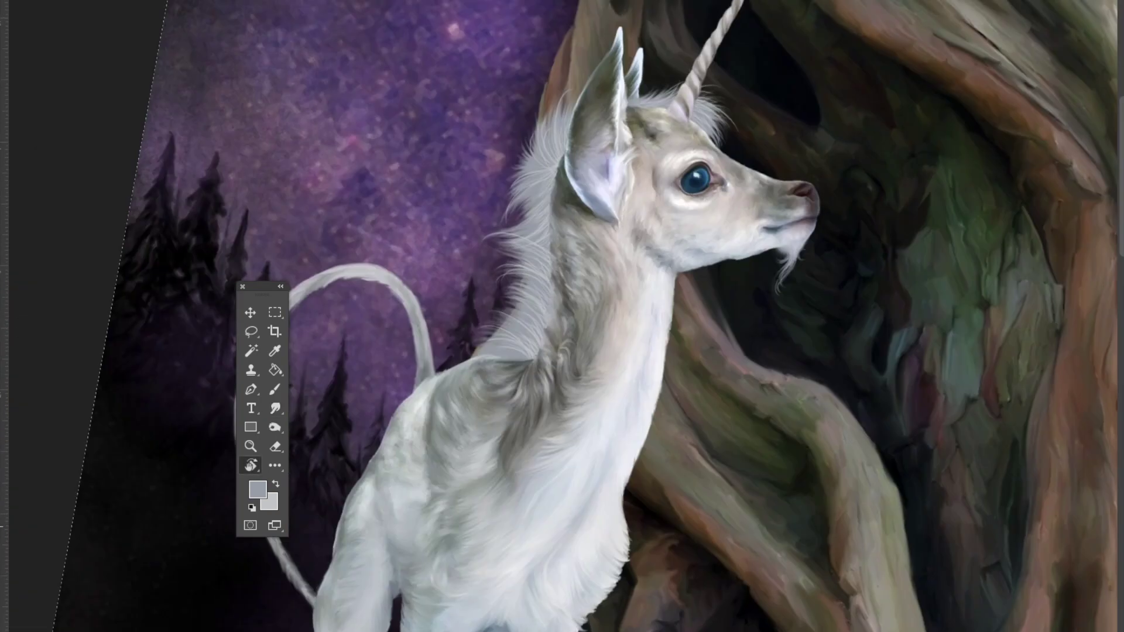
Deepen the shading where the mane meets the neck with a soft 105 px brush, comparing it with the previous state.
right_click(556, 310)
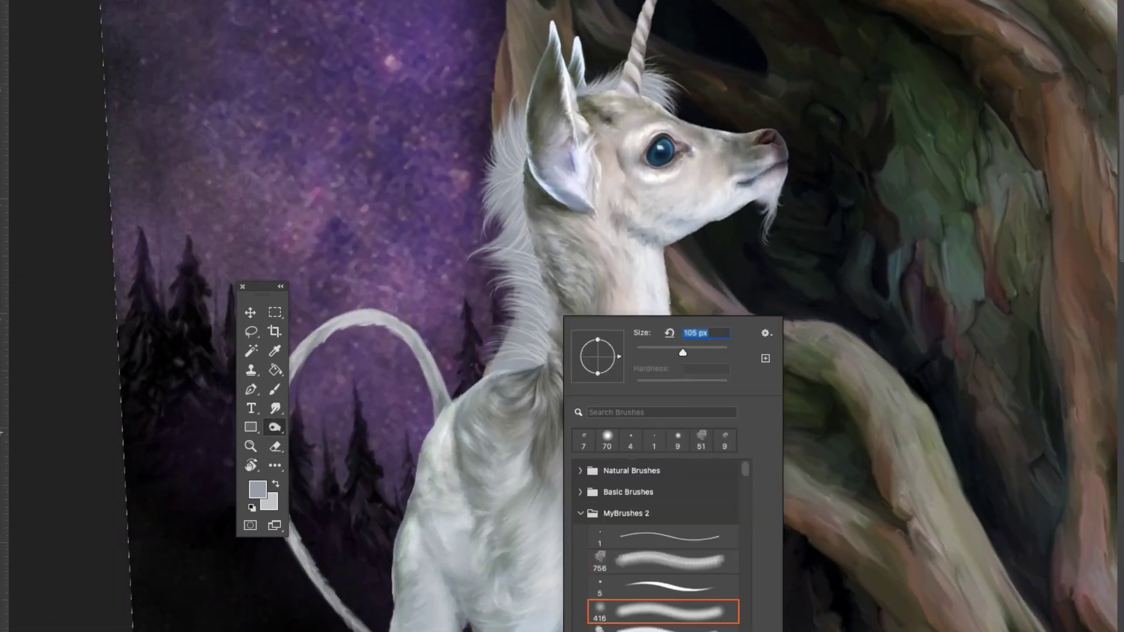
click(533, 260)
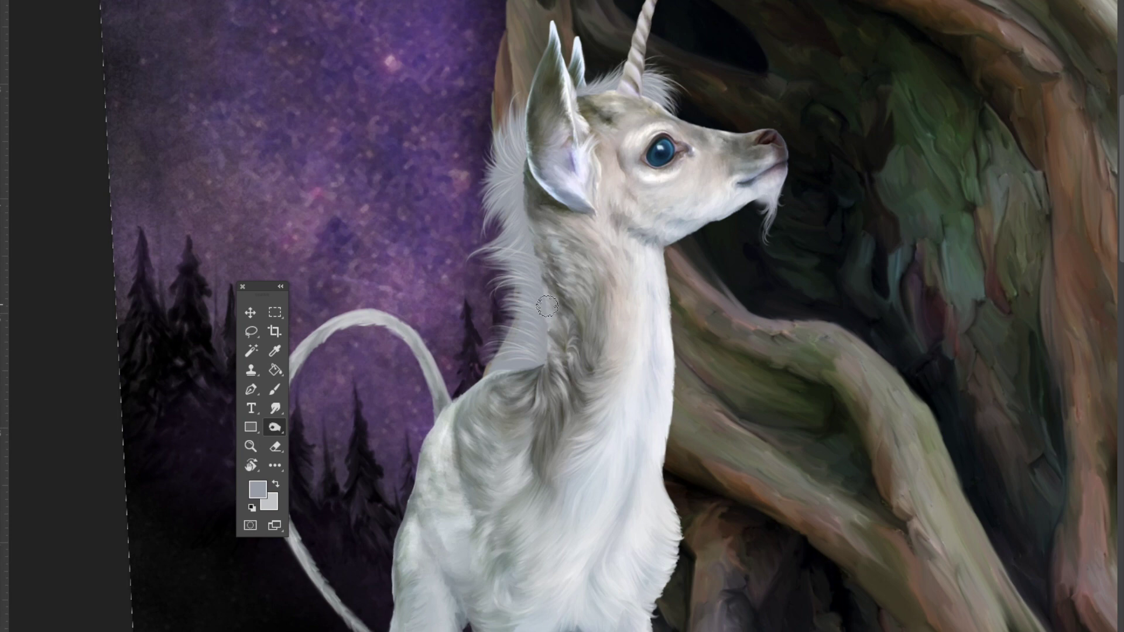
drag(543, 374, 534, 240)
mouse_move(519, 351)
mouse_down()
mouse_move(516, 152)
mouse_move(516, 205)
mouse_up()
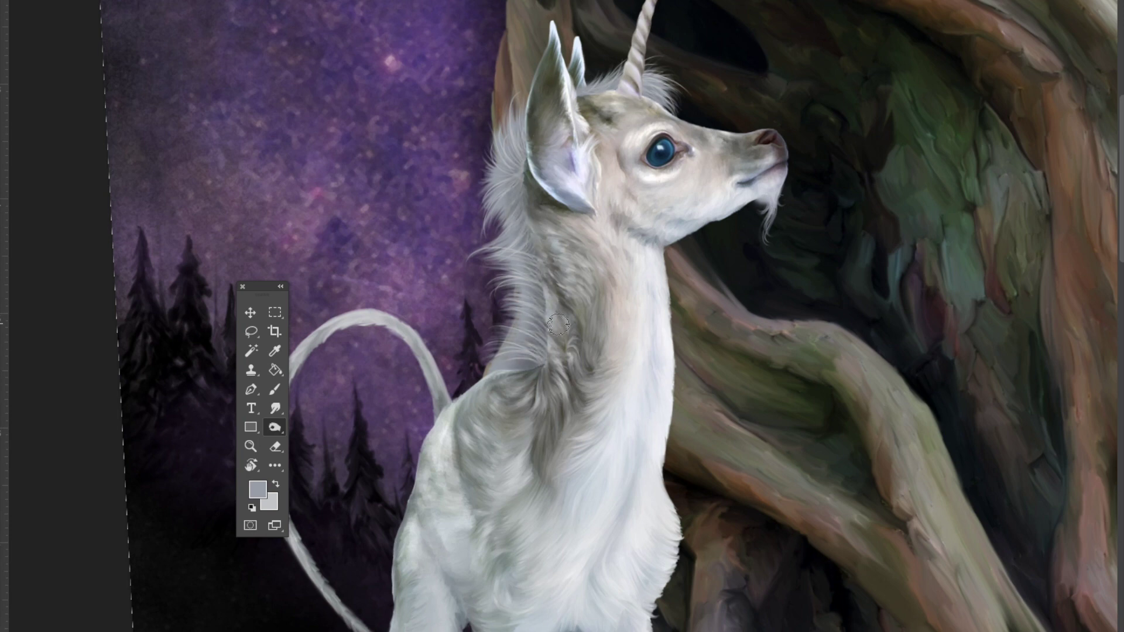
key(ctrl+z)
key(ctrl+shift+z)
Smudge the light and dark fur along the neck into soft strands running from the mane to the shoulder.
key(r)
drag(1081, 429, 960, 152)
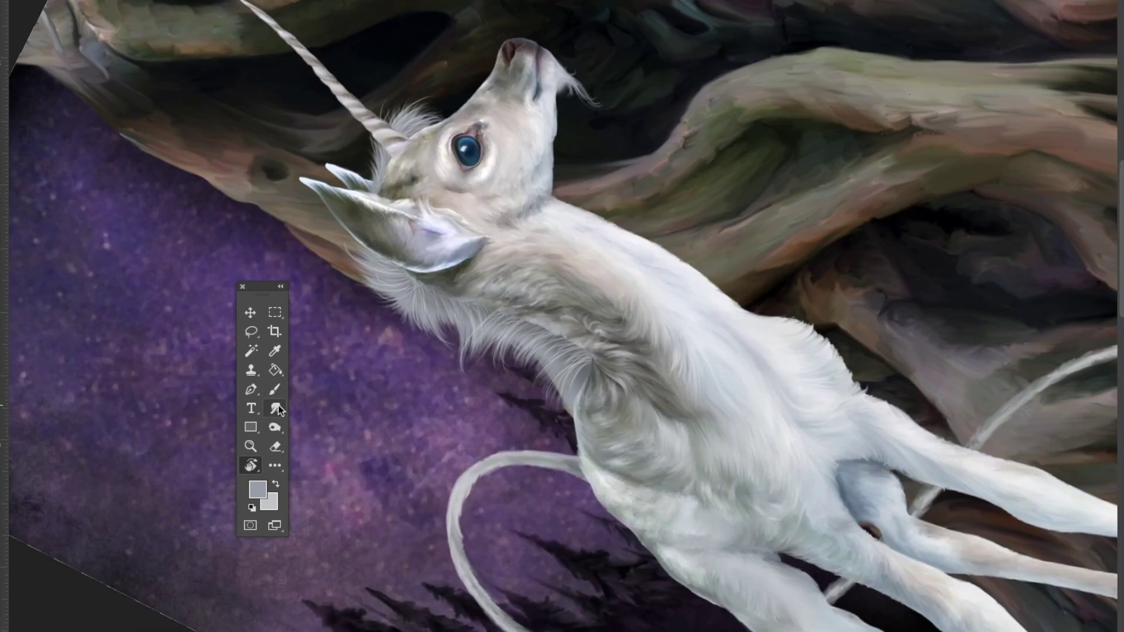
key(r)
drag(584, 356, 530, 336)
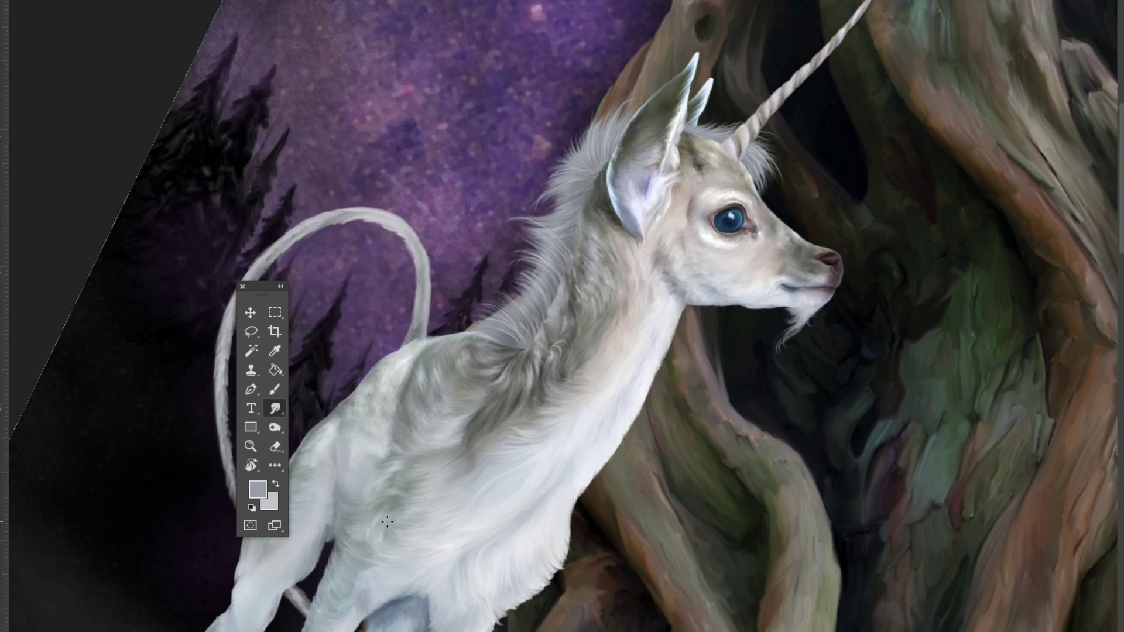
key(r)
drag(388, 524, 532, 512)
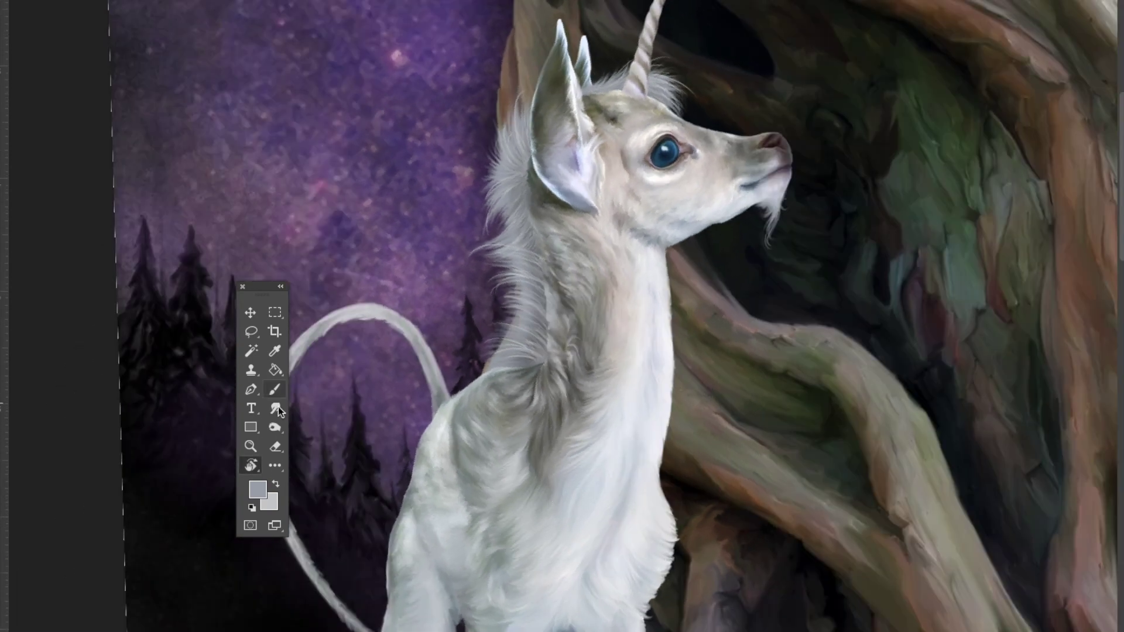
Paint light grey hair strands near the base of the horn with a fine 7 px brush at 26% hardness.
key(x)
click(279, 392)
right_click(639, 264)
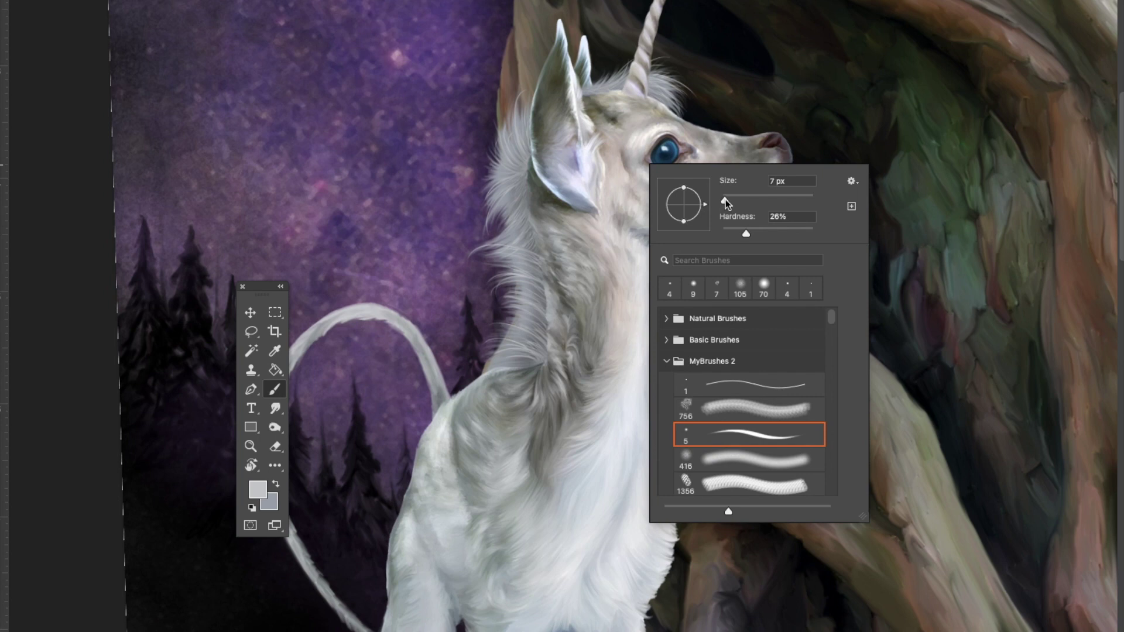
click(641, 100)
Lighten the mane with the Dodge tool and add fine white strands along the back of the neck.
click(274, 428)
click(328, 425)
key(r)
drag(359, 601, 281, 479)
key(d)
click(277, 379)
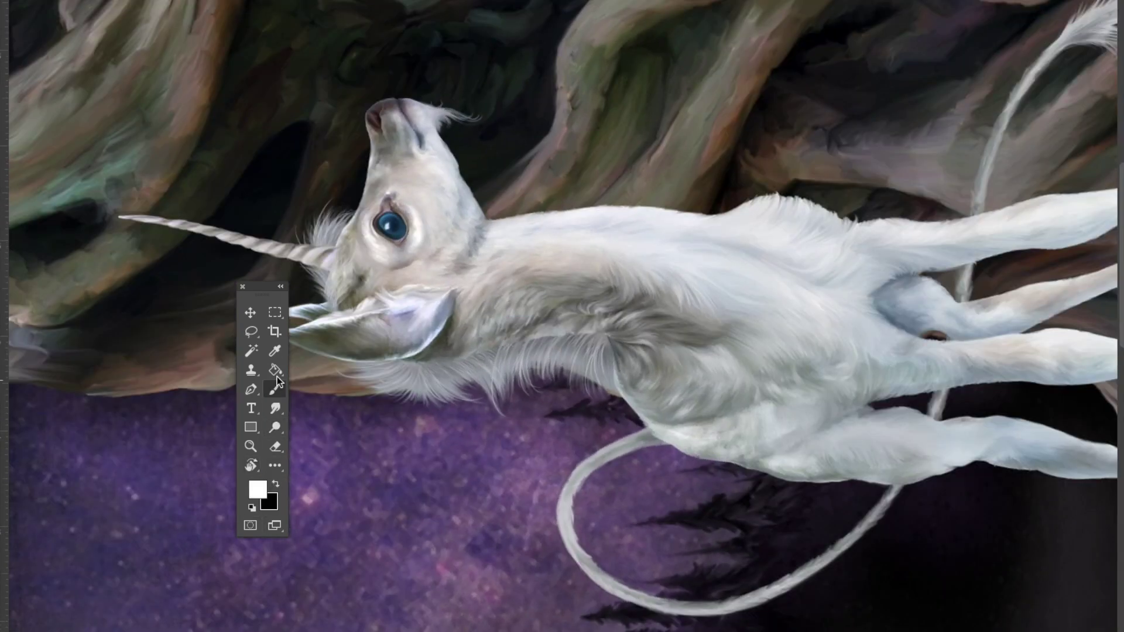
key(w)
key(r)
drag(522, 26, 918, 258)
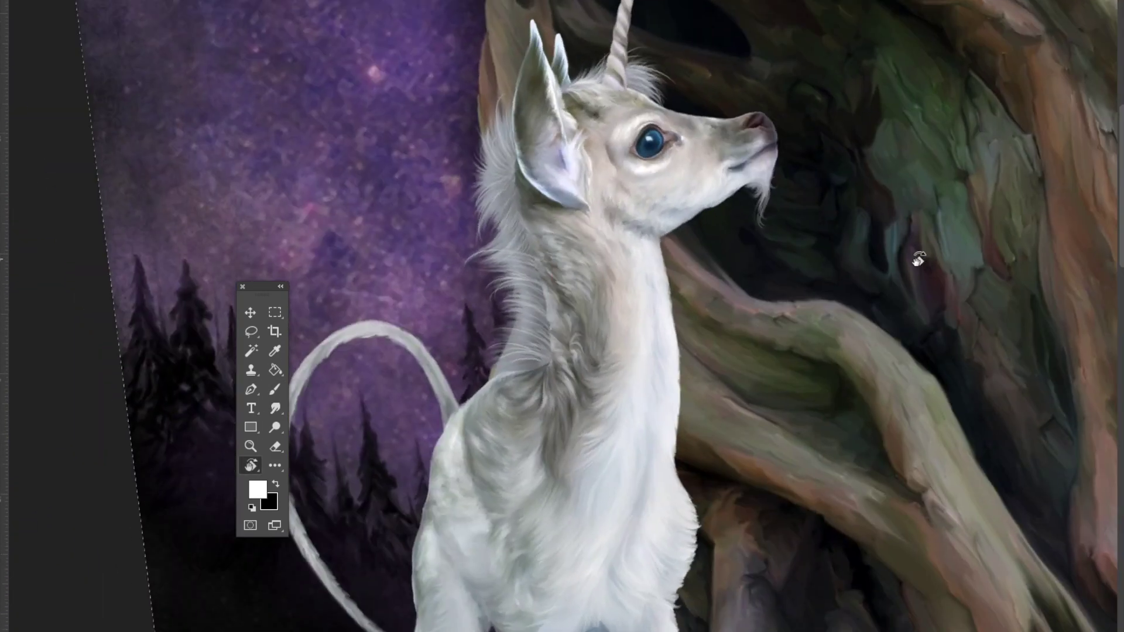
Fill the tuft at the end of the tail with soft muted blue-grey paint and smudge it into the hair strands.
key(h)
mouse_move(467, 326)
mouse_down()
mouse_move(673, 319)
mouse_move(729, 408)
mouse_move(638, 258)
mouse_up()
key(b)
right_click(615, 388)
key(Escape)
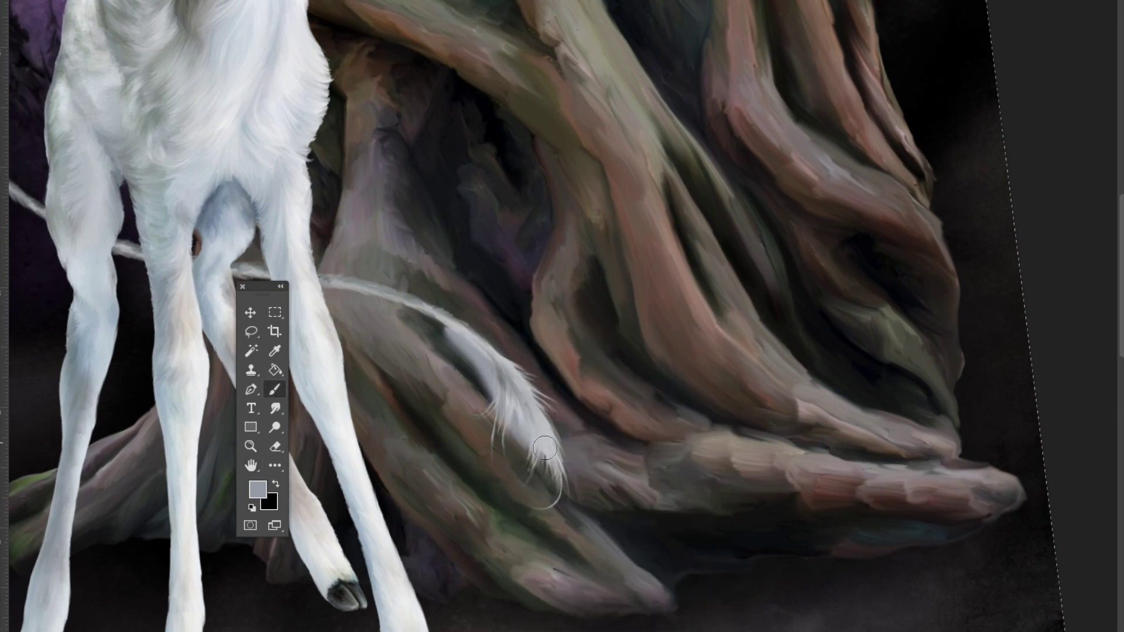
key(e)
key(r)
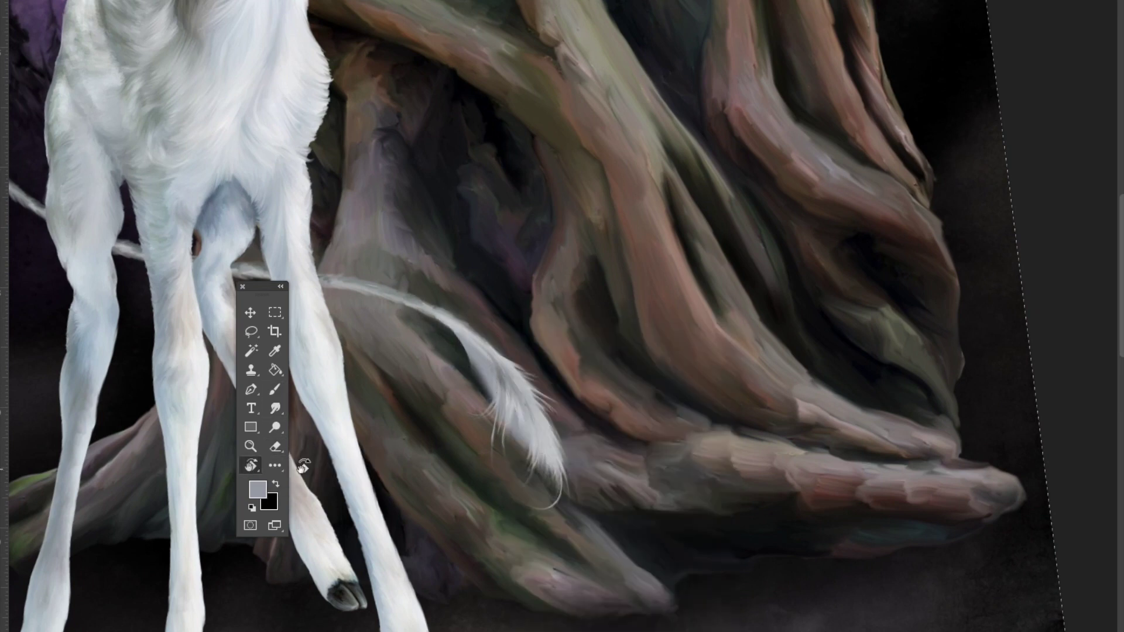
drag(439, 335, 484, 384)
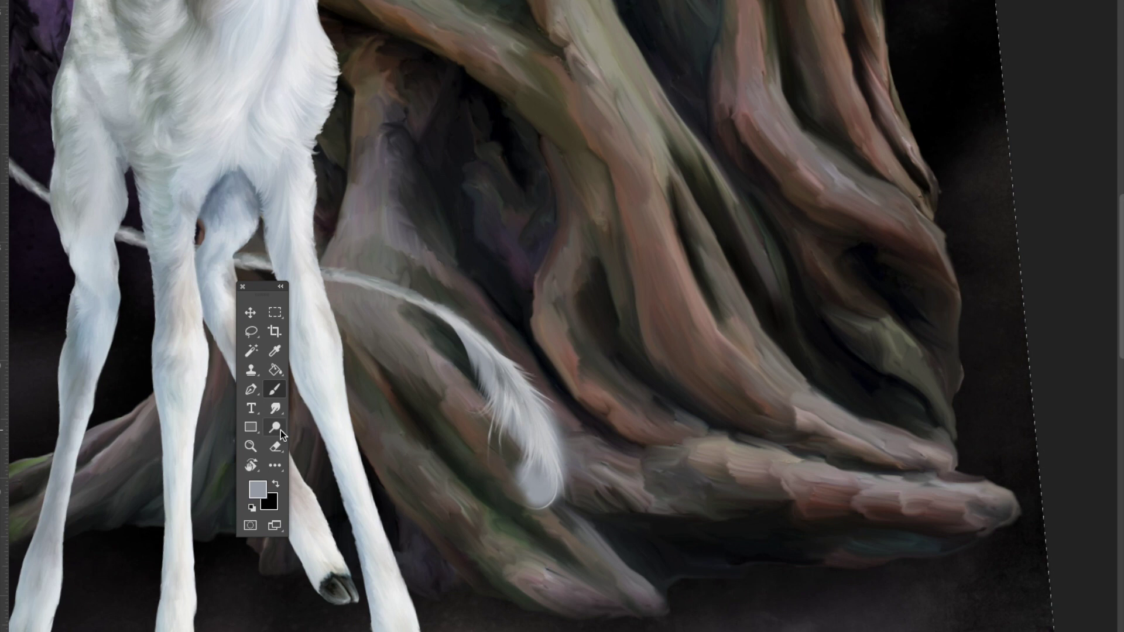
drag(549, 473, 587, 493)
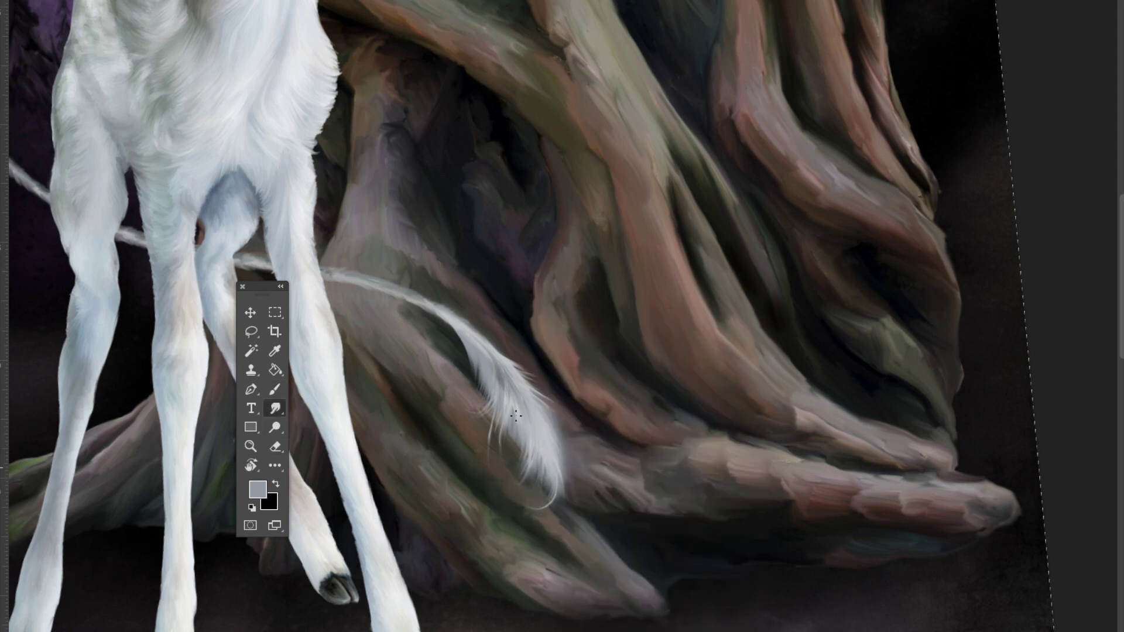